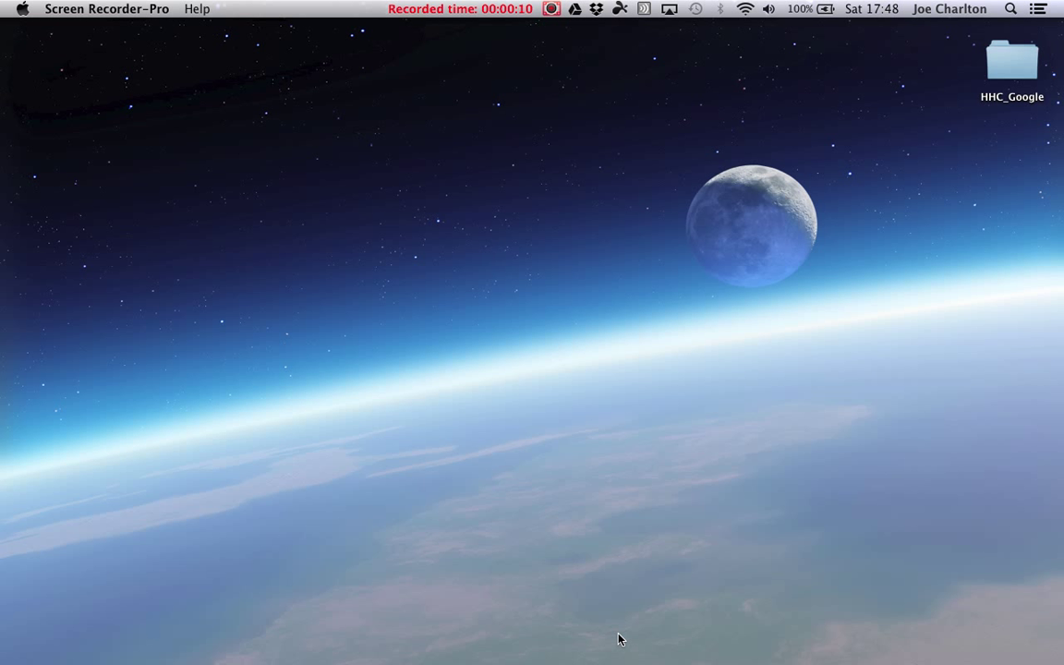
In Safari, log on to the XenApp portal with the user name and password, then start Desktop - Full Screen.
mouse_move(489, 652)
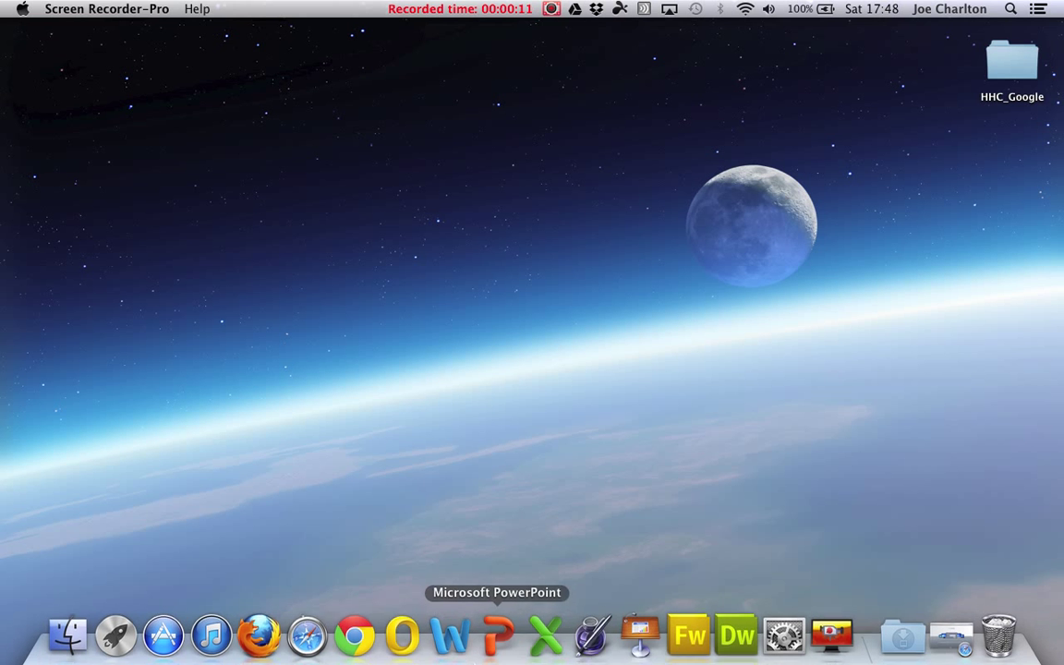
click(312, 632)
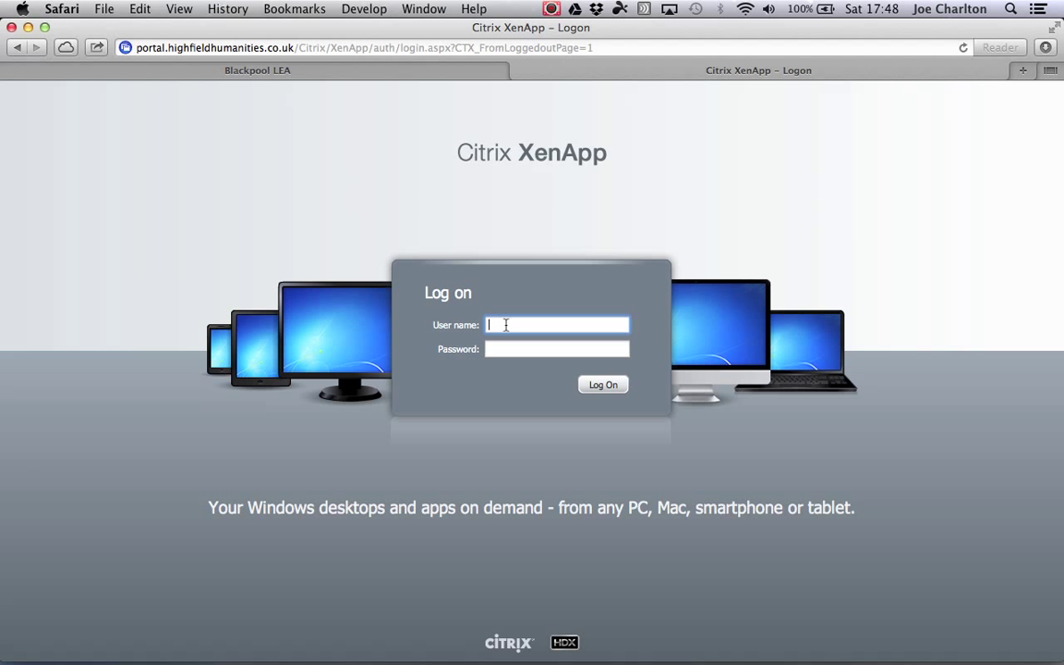
key(Tab)
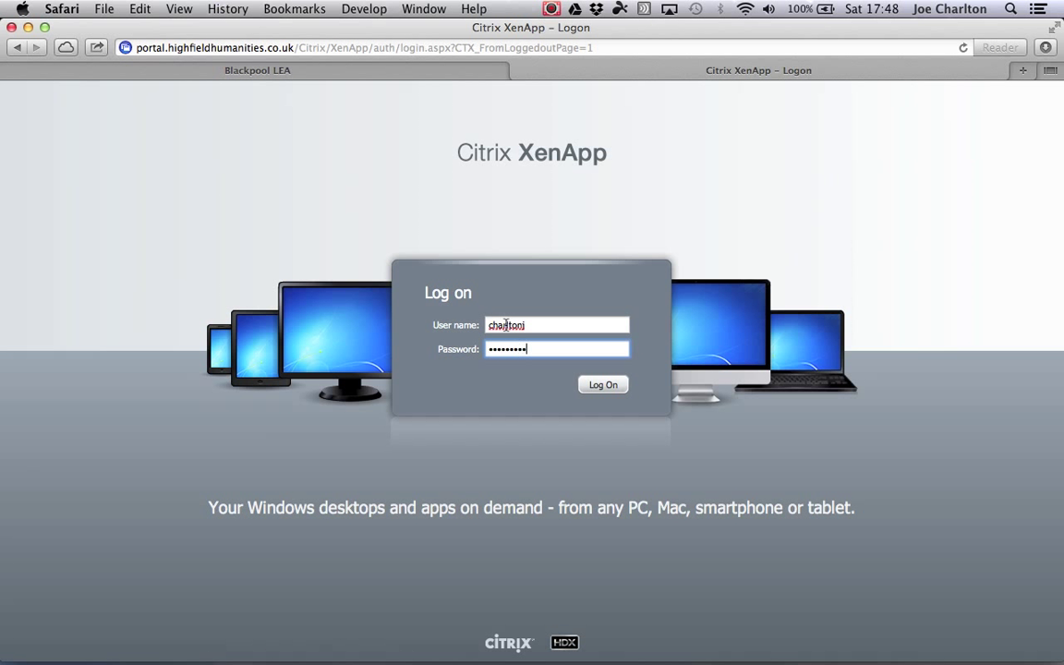
key(Return)
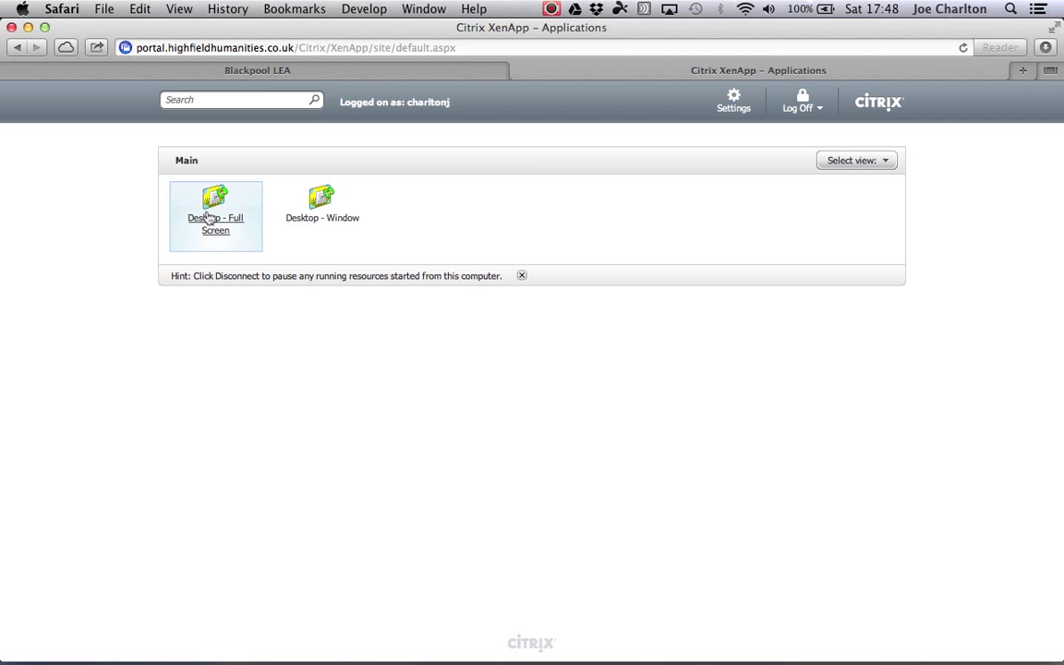
click(210, 224)
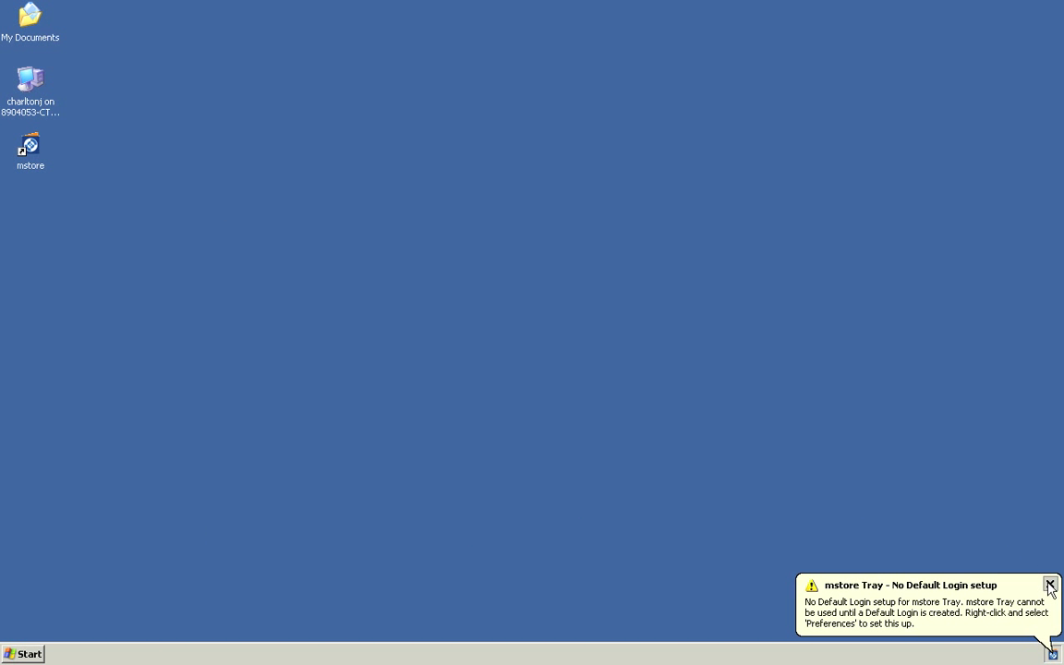
Dismiss the mstore Tray warning and start Macromedia Fireworks 8 from Start > Programs > Macromedia.
click(999, 589)
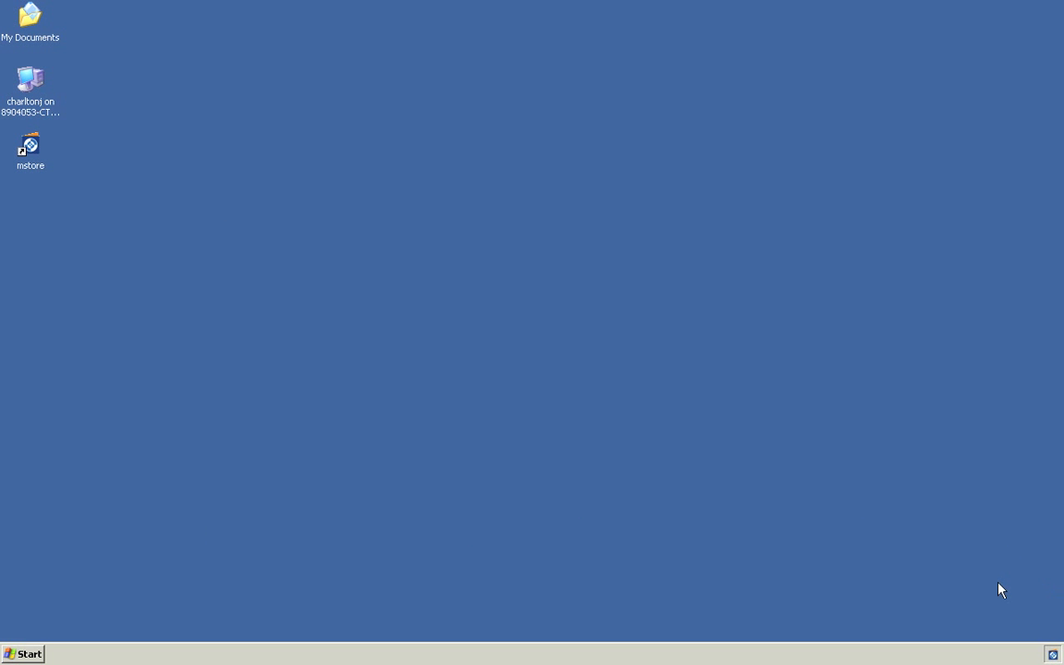
click(29, 654)
mouse_move(74, 543)
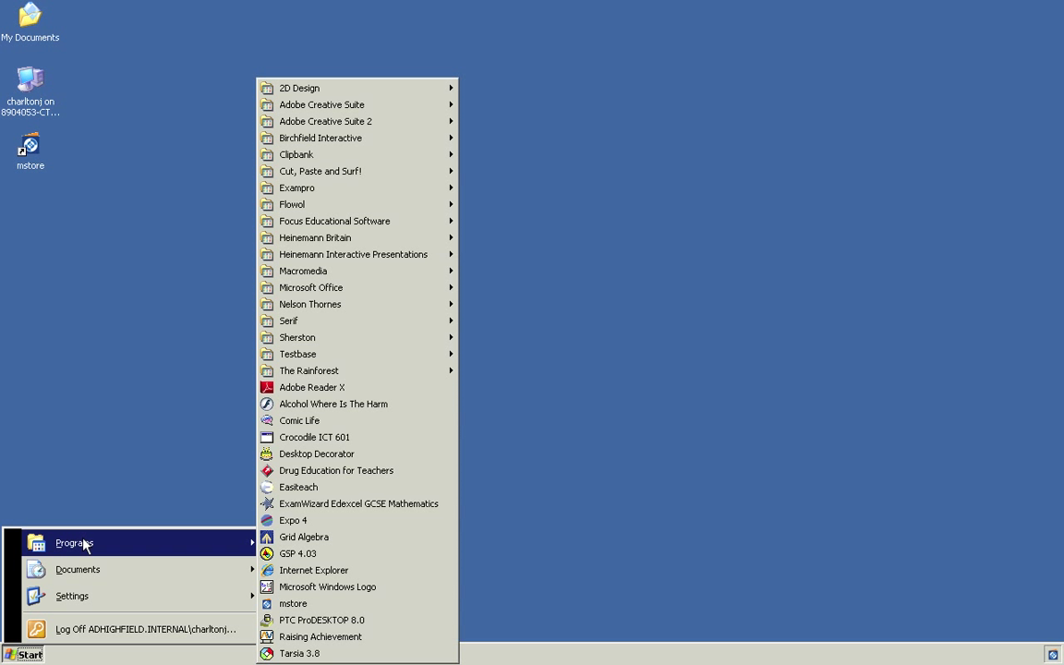
mouse_move(348, 271)
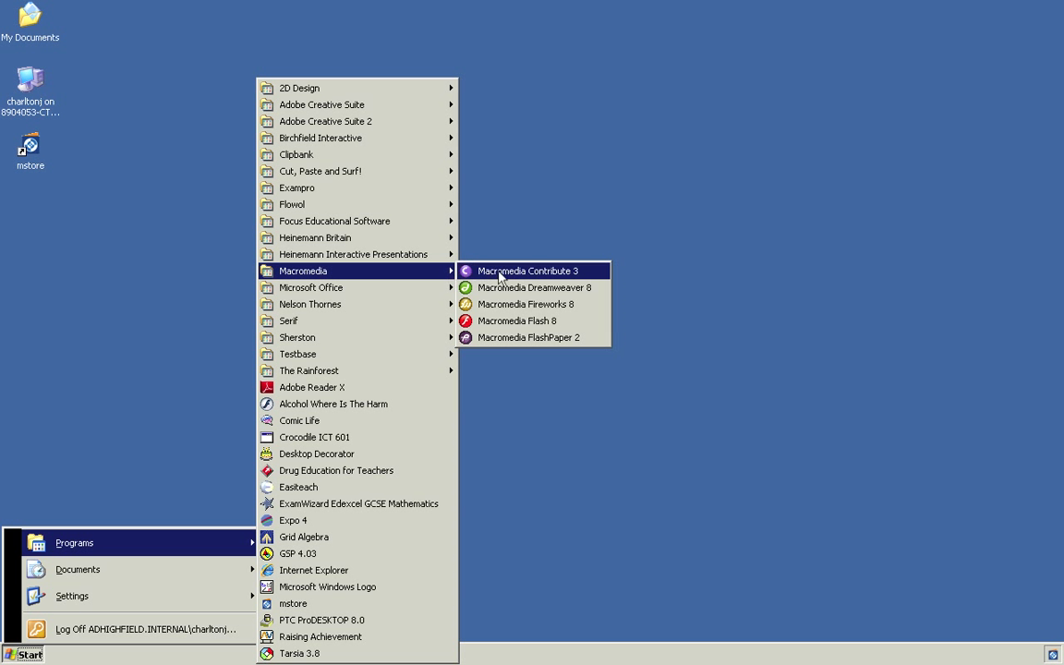
click(513, 309)
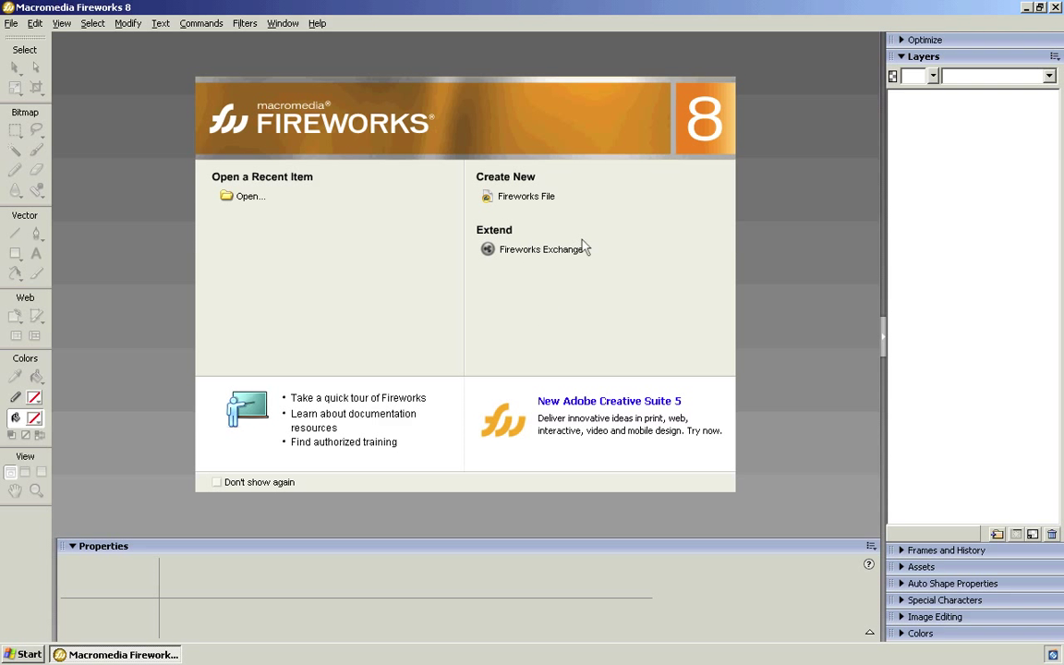
Create a new Fireworks file at 660 × 440 px, 72 ppi, with a white canvas.
click(525, 198)
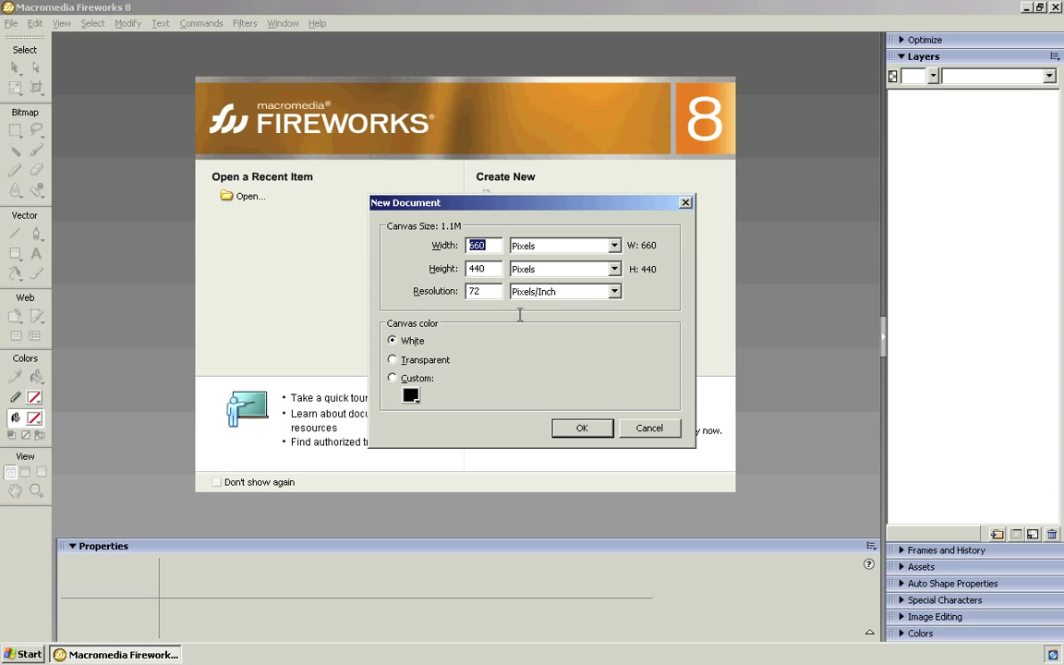
click(581, 430)
click(581, 429)
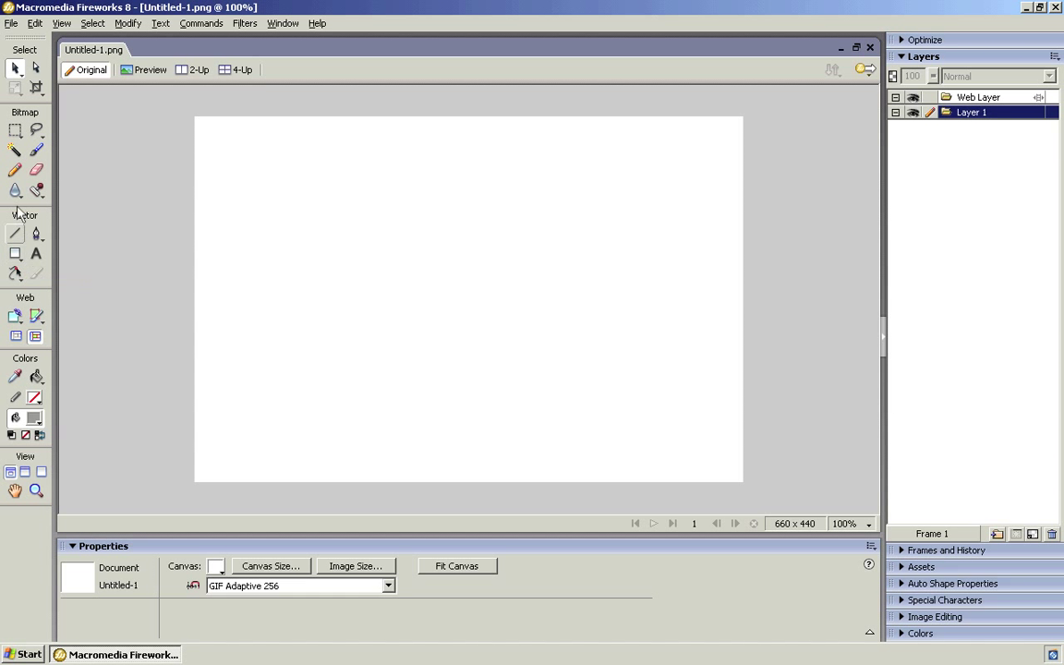
Draw a 153 × 46 rectangle on the left of the canvas, trying 36% opacity before restoring 100%.
click(16, 255)
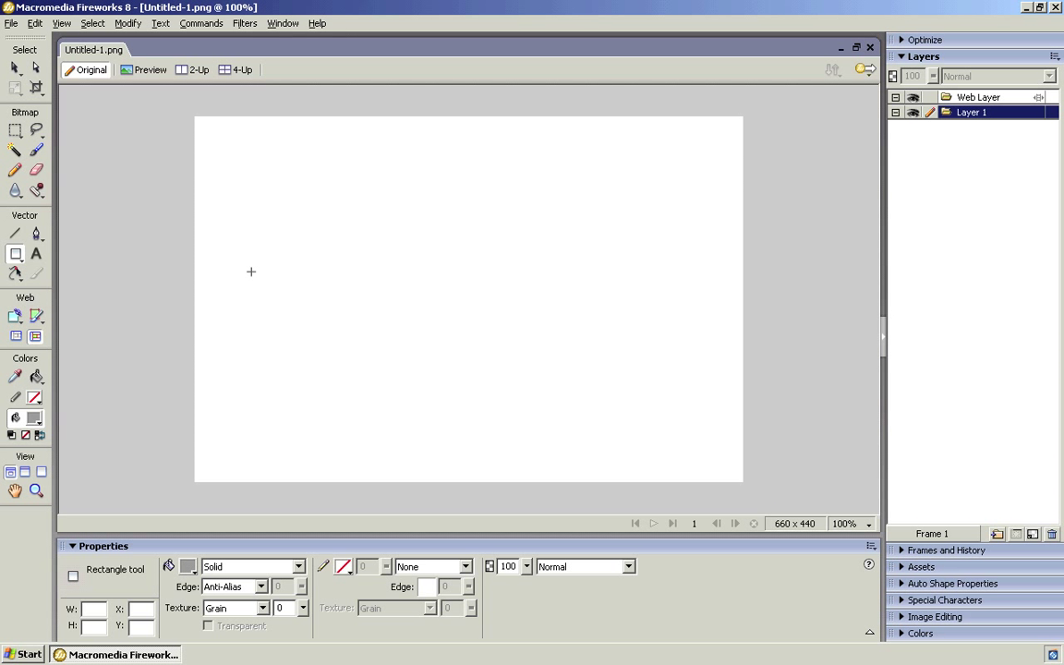
drag(251, 272, 376, 310)
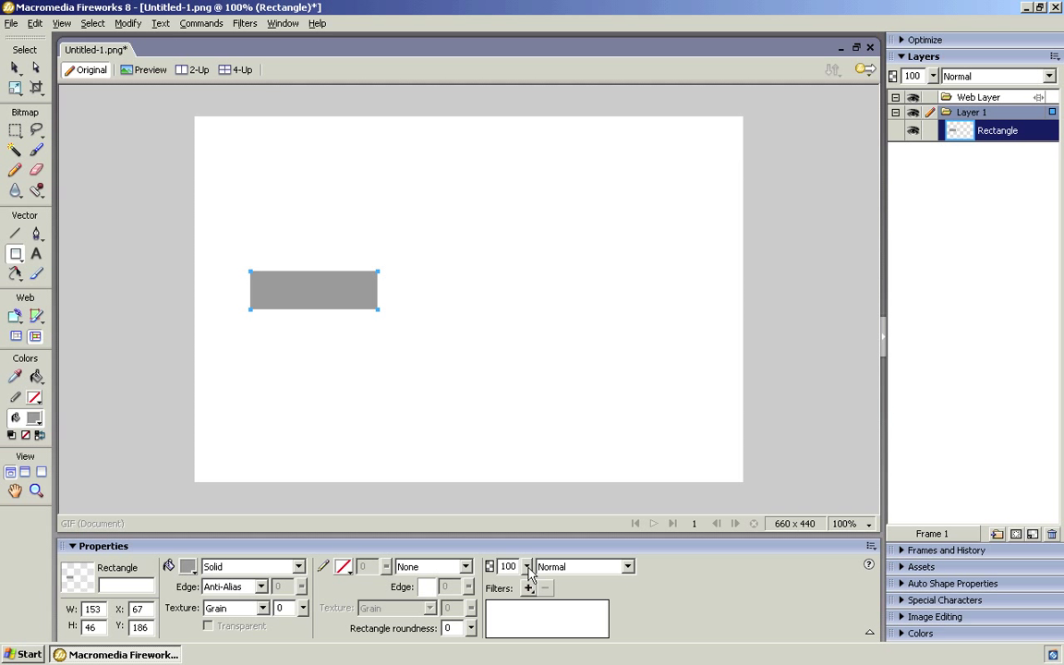
drag(529, 573, 531, 612)
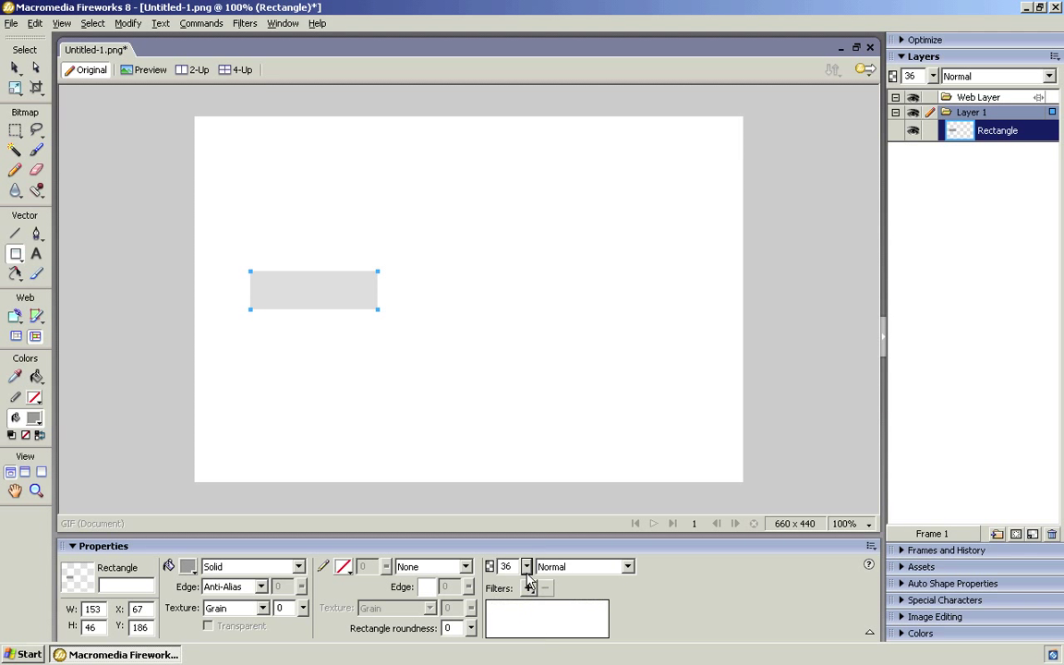
drag(527, 566, 528, 503)
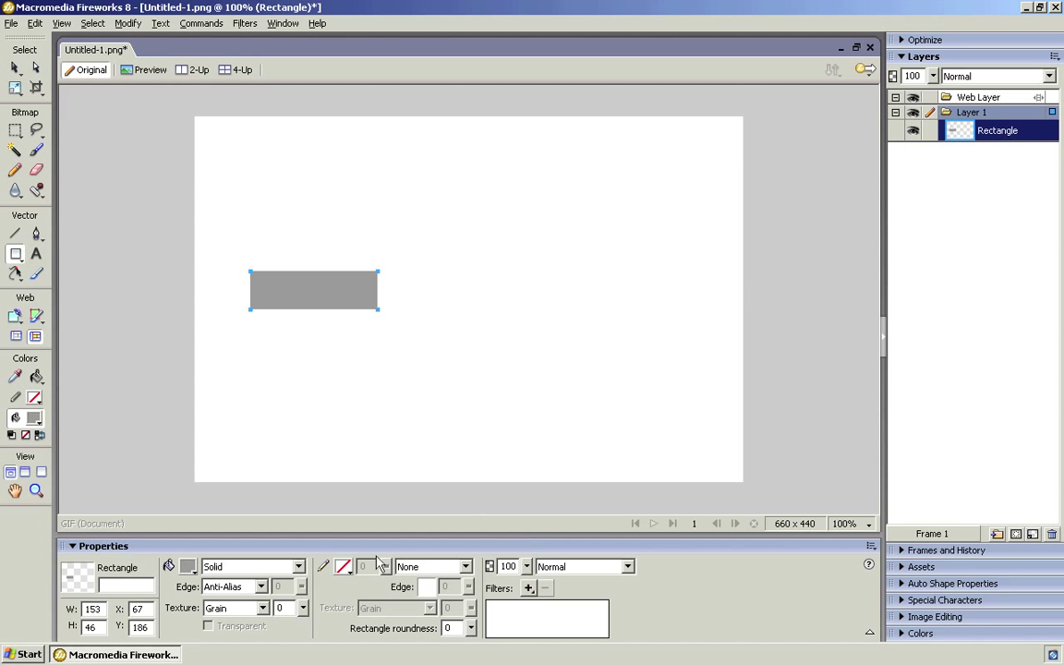
Try a red 29-pixel outline on the rectangle, then set its stroke to None.
click(343, 566)
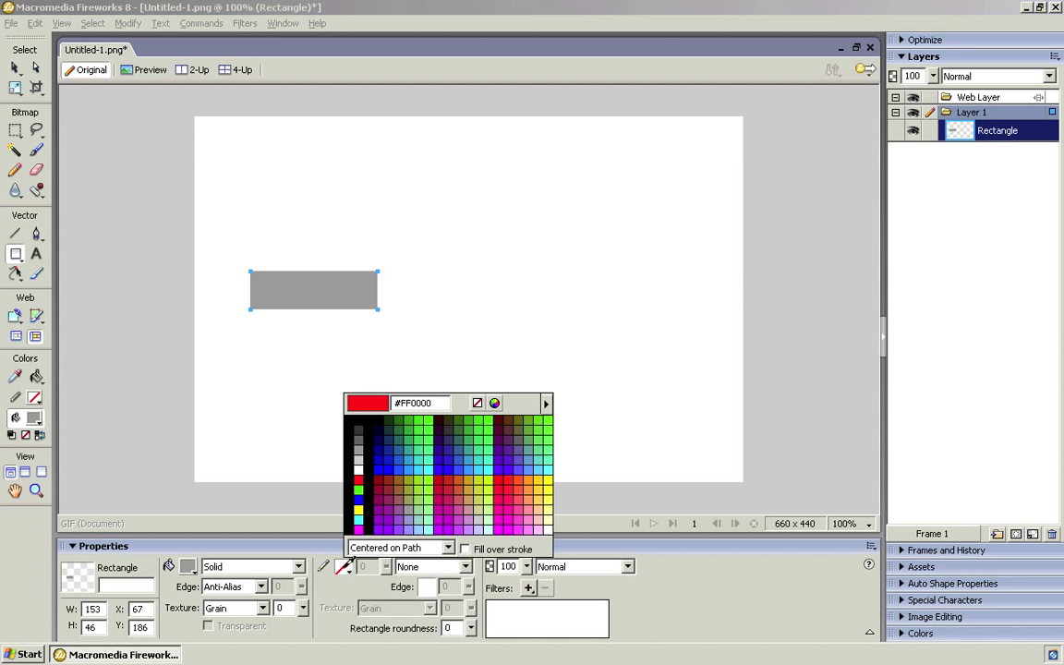
click(361, 477)
click(386, 568)
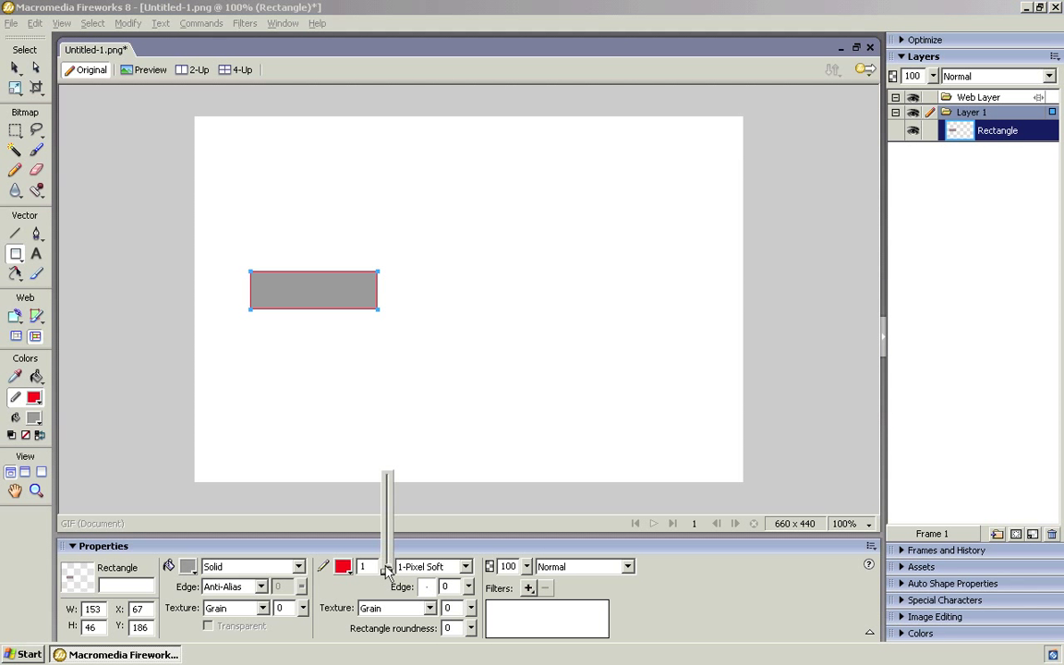
drag(386, 568, 390, 480)
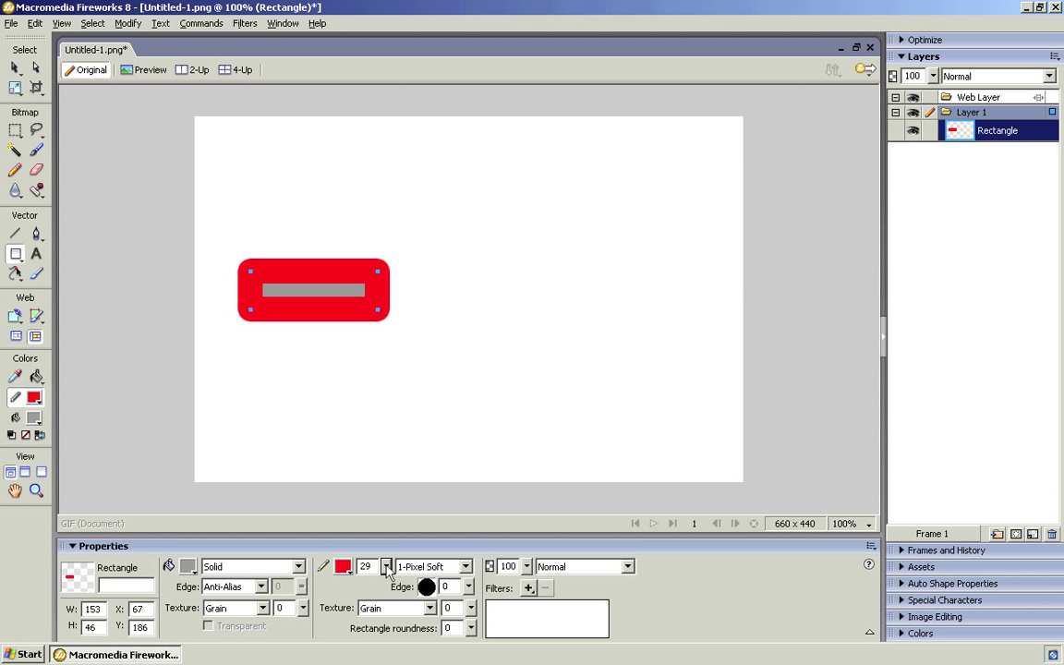
mouse_move(386, 568)
mouse_down()
mouse_move(386, 554)
mouse_move(386, 591)
mouse_move(369, 582)
mouse_up()
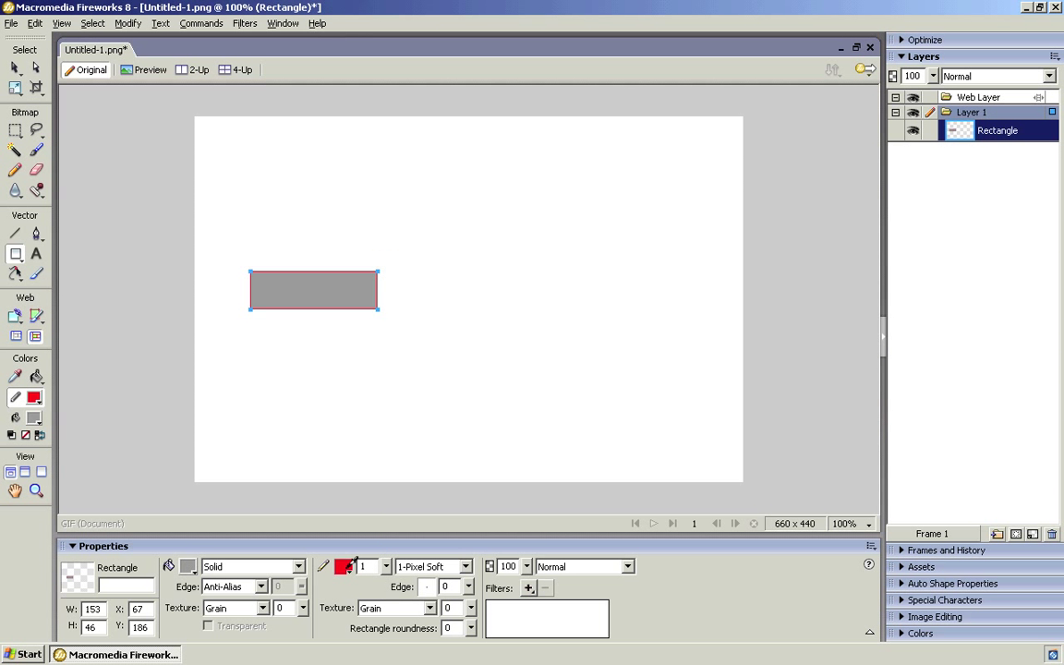
click(354, 560)
click(431, 366)
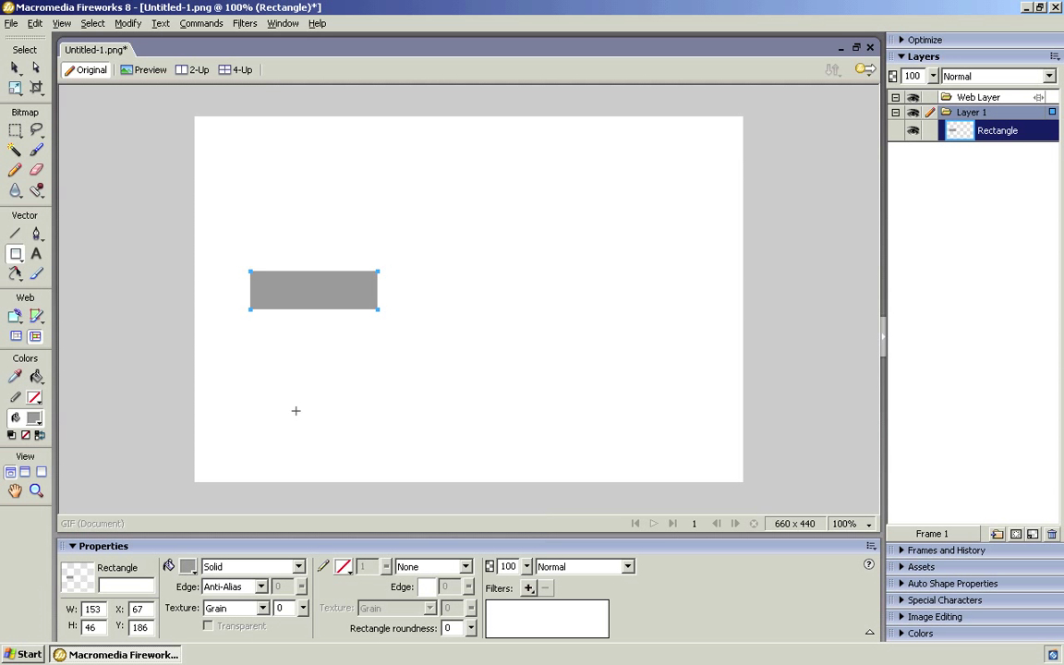
Fill the rectangle with blue #0000FF and select it with the Pointer tool.
click(186, 566)
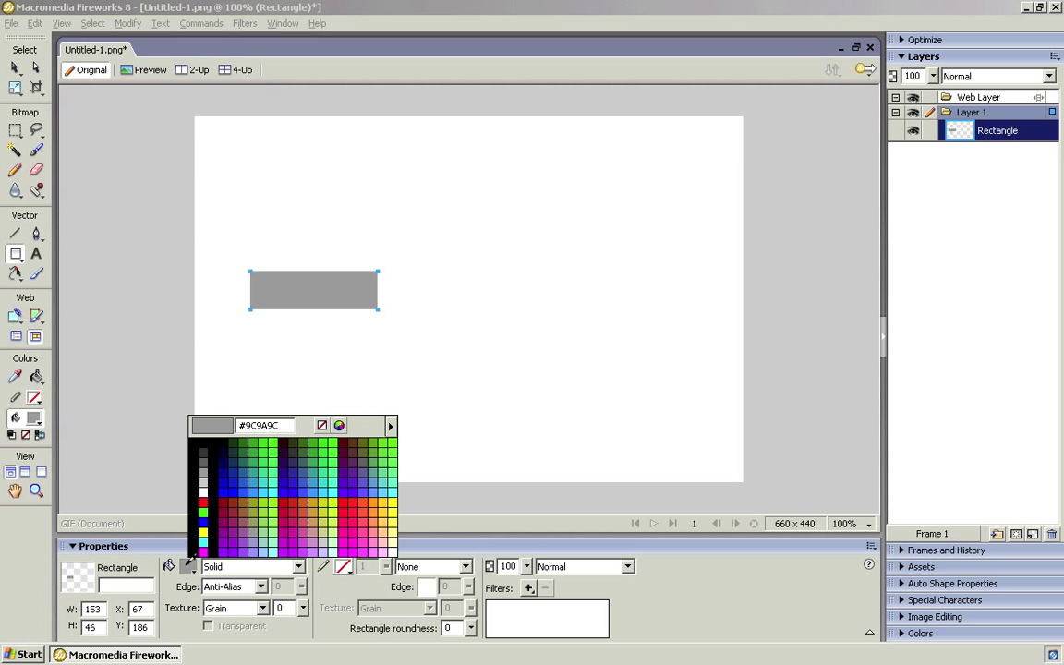
click(225, 491)
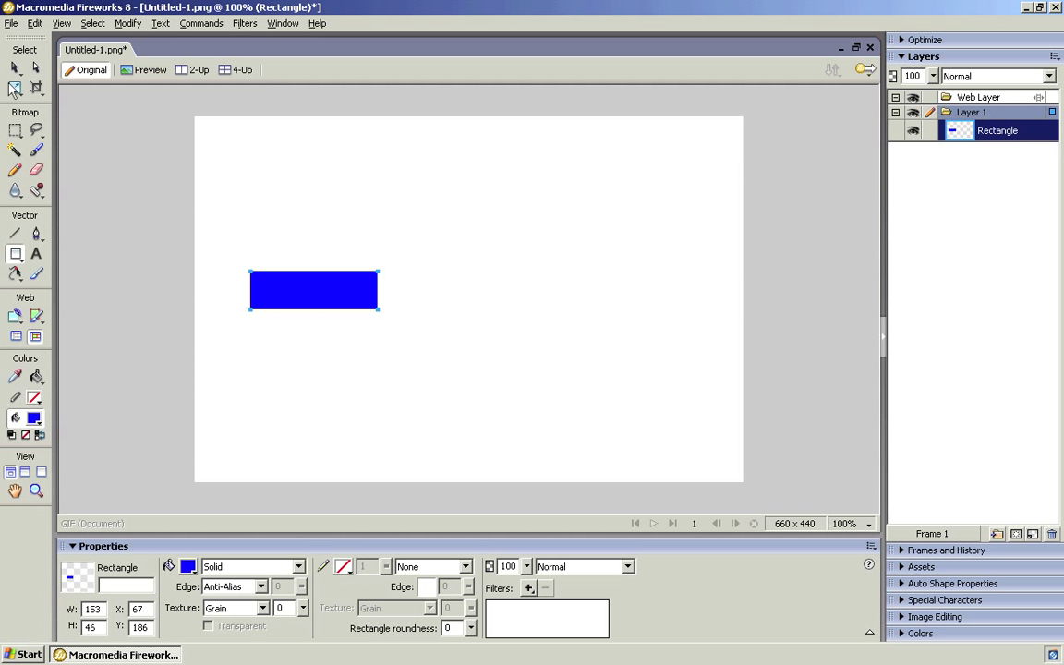
click(14, 67)
click(258, 343)
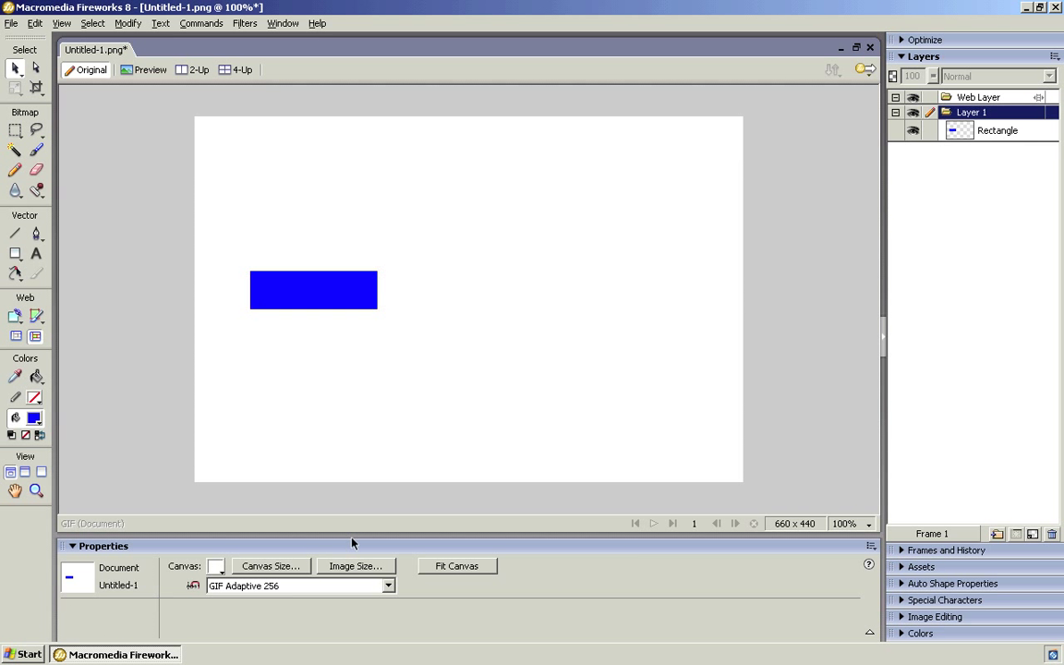
click(310, 298)
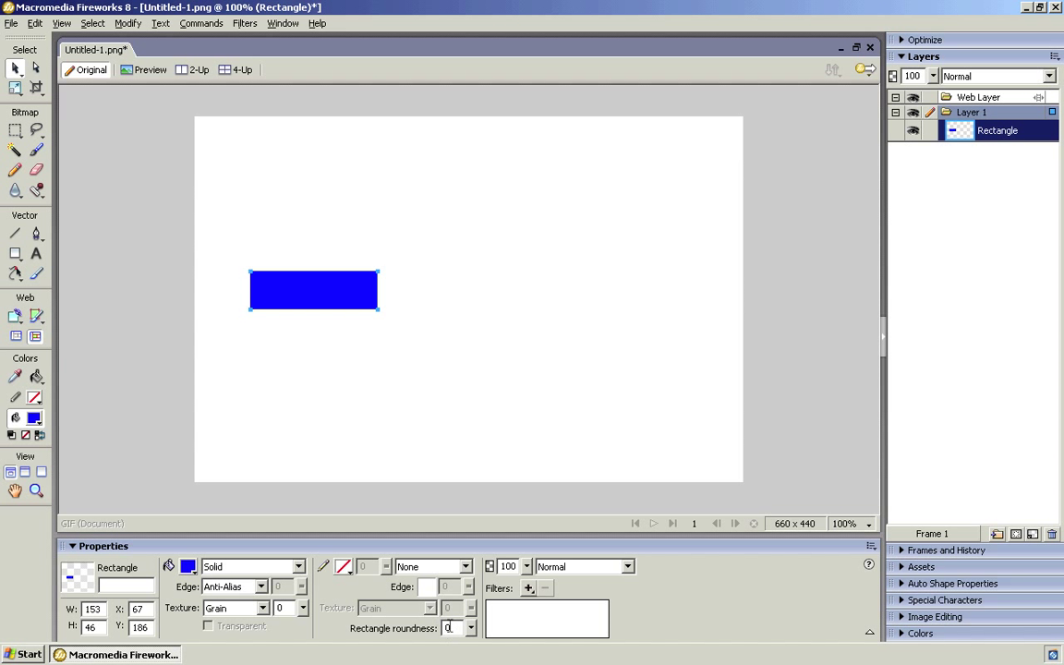
Set the rectangle's corner roundness to 40 and move it right to X 135, Y 189.
double_click(444, 628)
text(40)
click(387, 335)
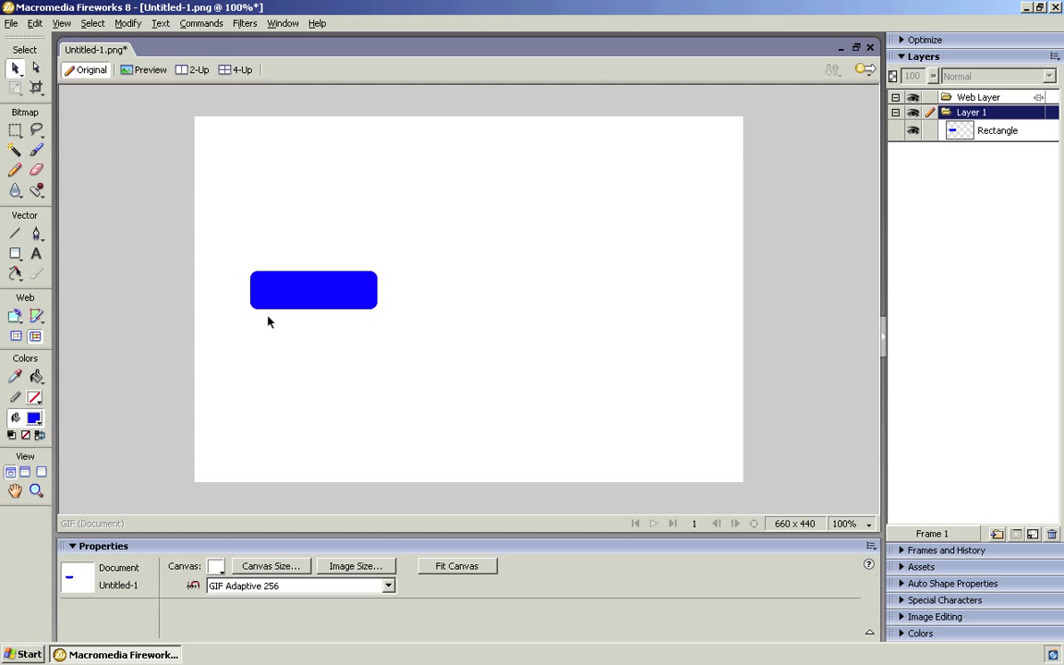
drag(275, 296, 331, 299)
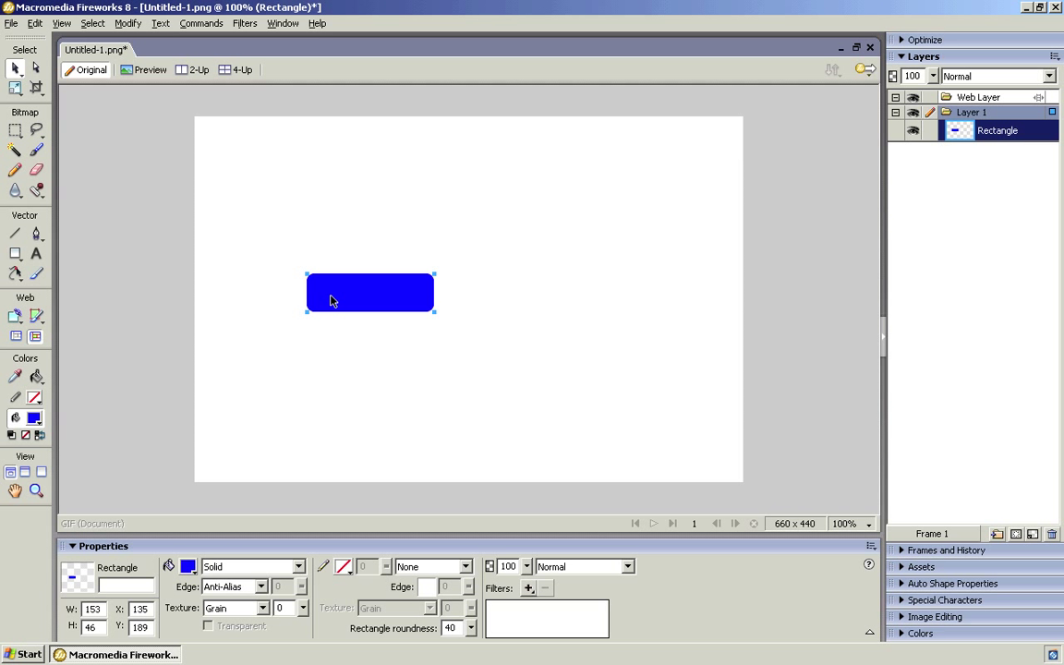
click(36, 253)
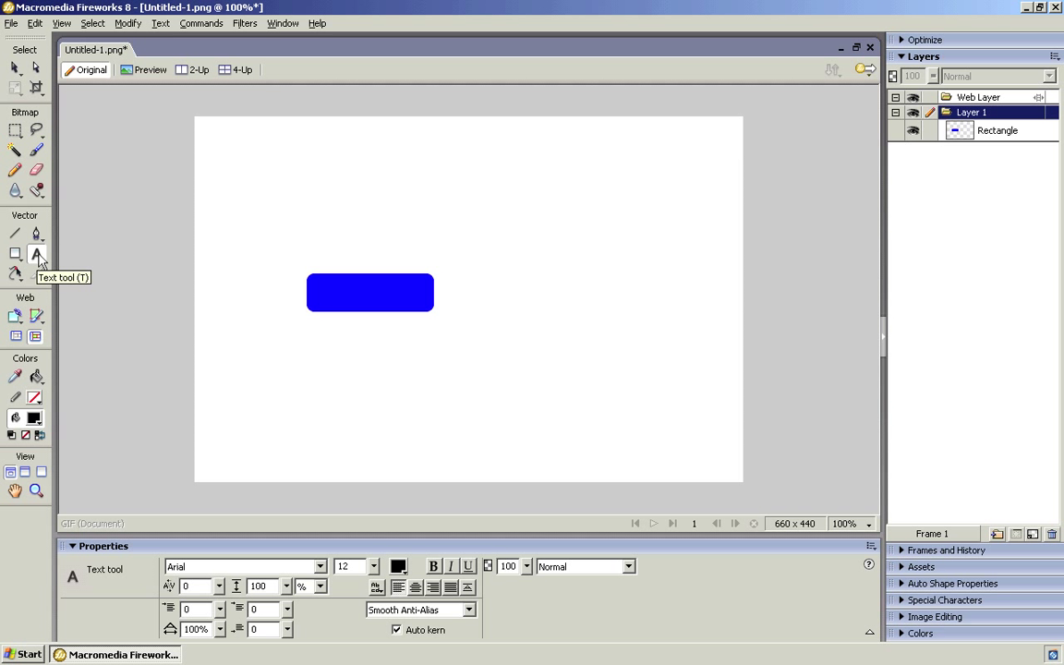
Add the text HOME below the blue rounded rectangle.
click(269, 358)
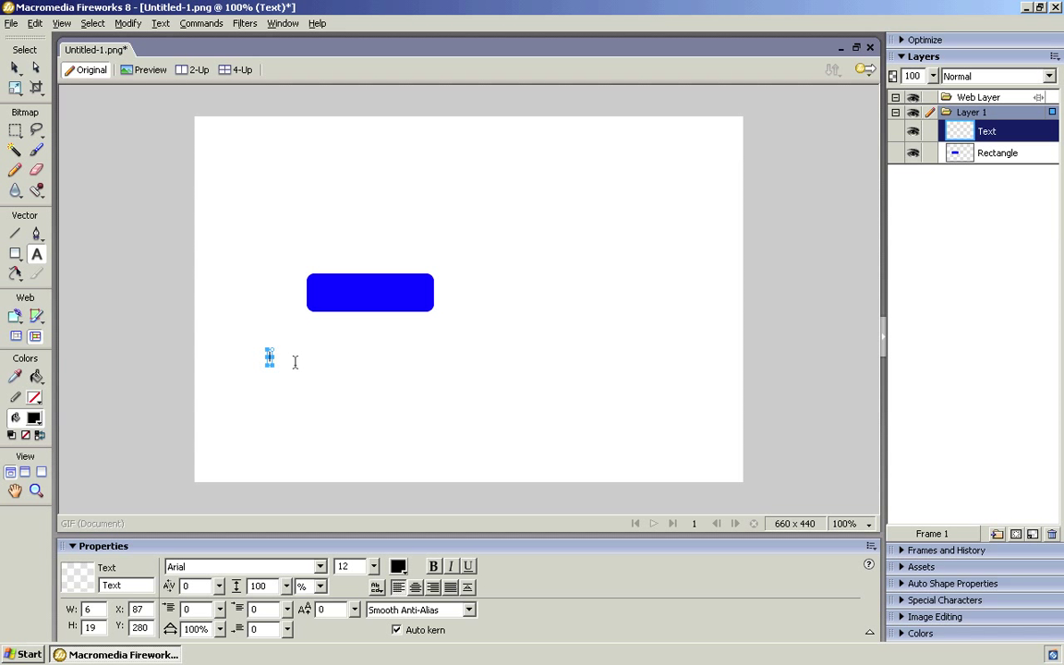
text(HOME)
click(14, 67)
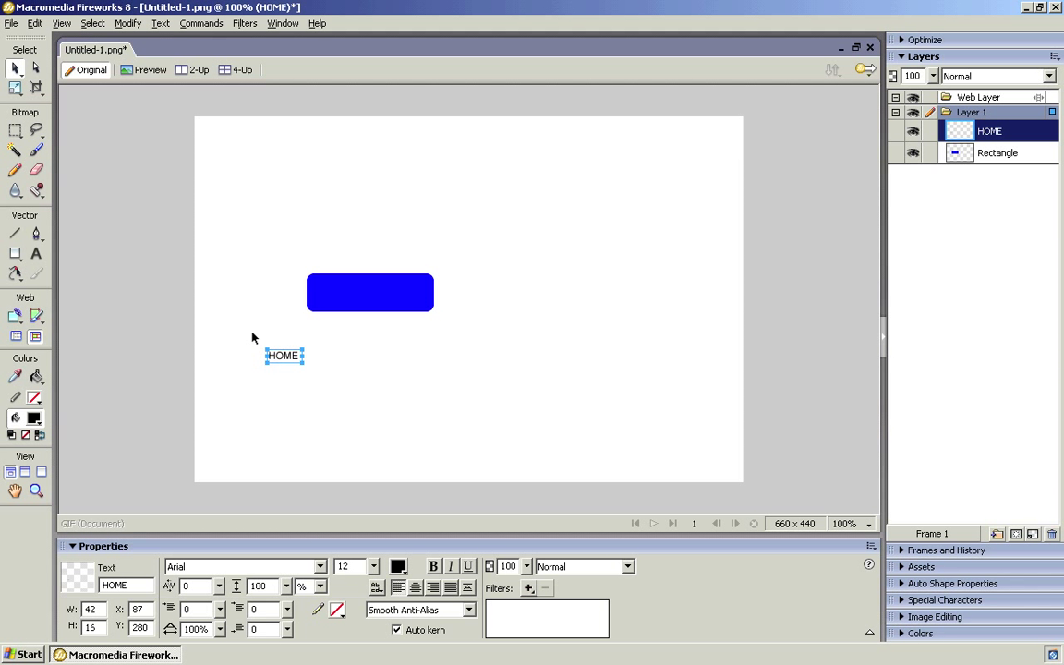
Format the HOME text as bold Century Gothic at size 30.
click(319, 566)
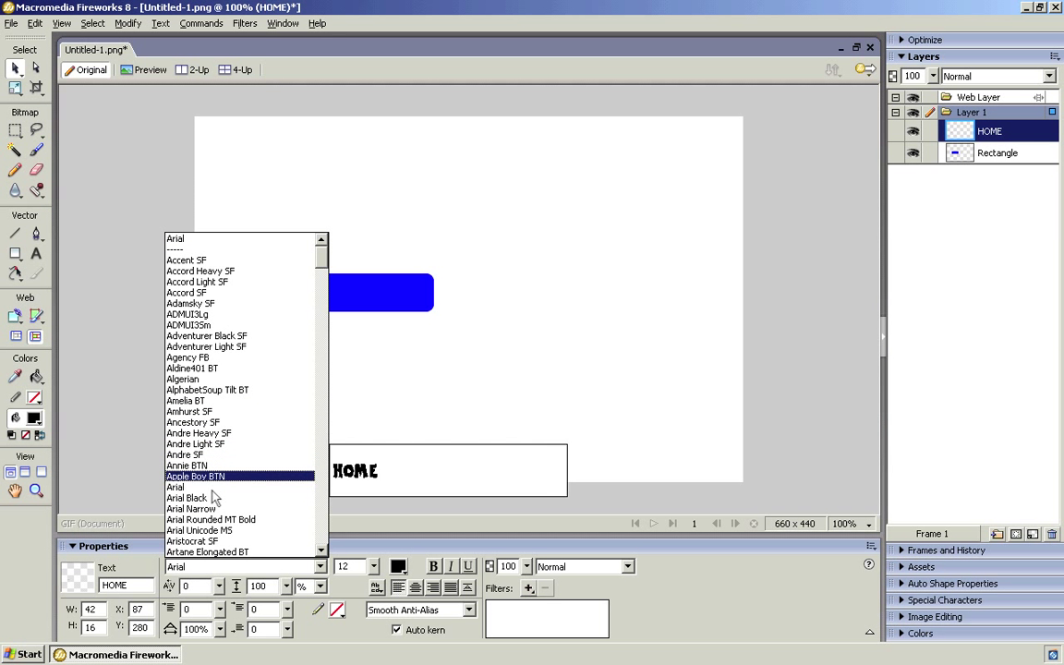
scroll(213, 472, down, 5)
scroll(218, 489, down, 15)
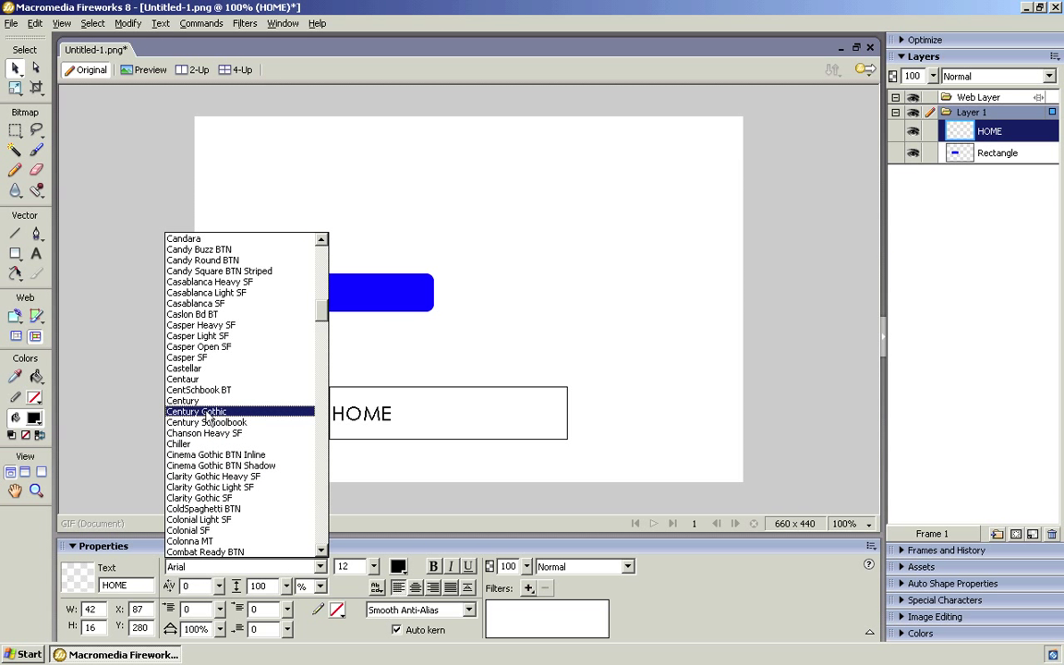
click(207, 412)
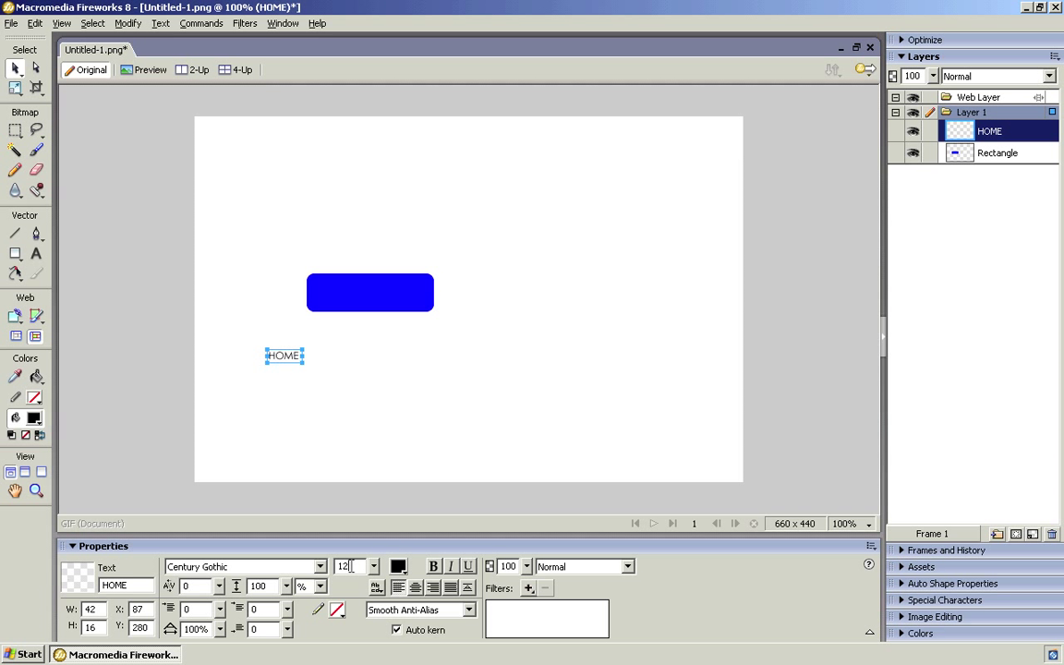
key(Return)
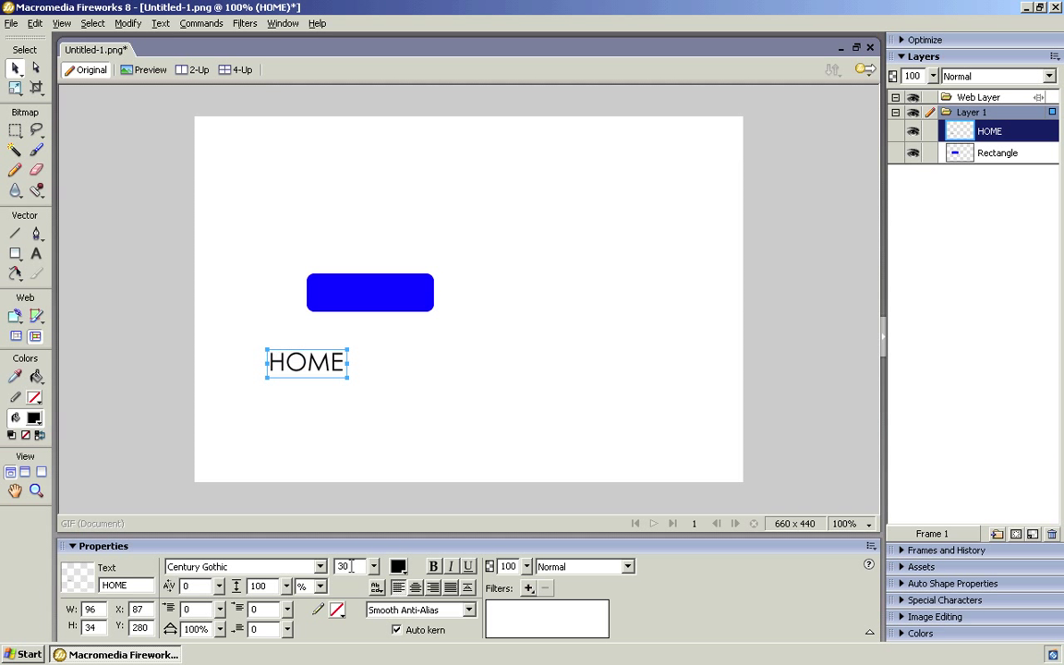
click(433, 567)
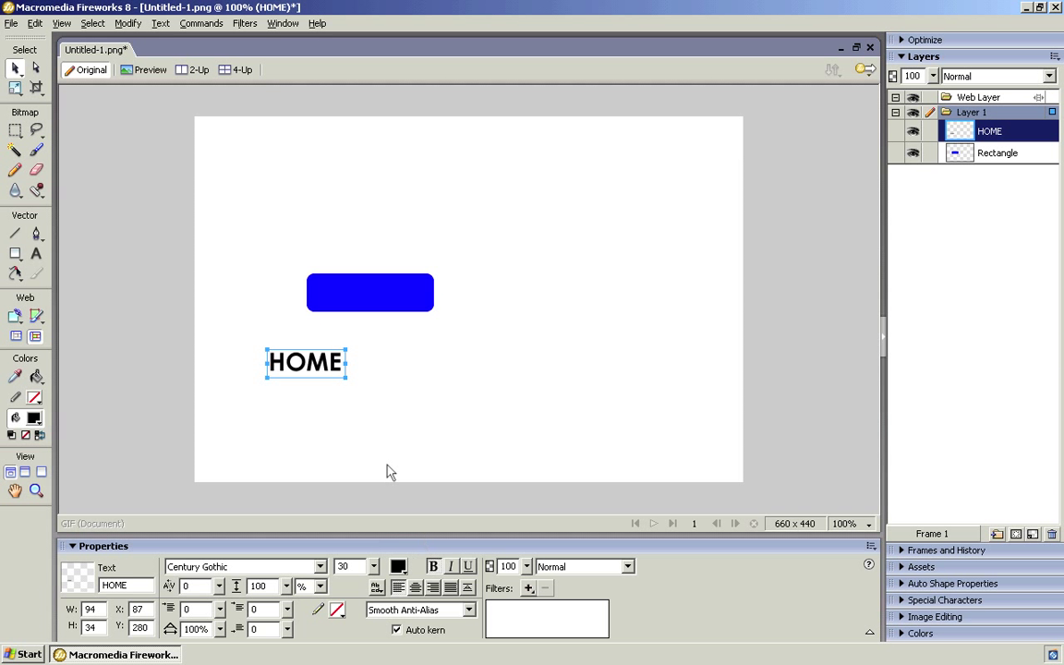
Move the HOME label onto the blue rectangle and color it white.
drag(317, 365, 374, 292)
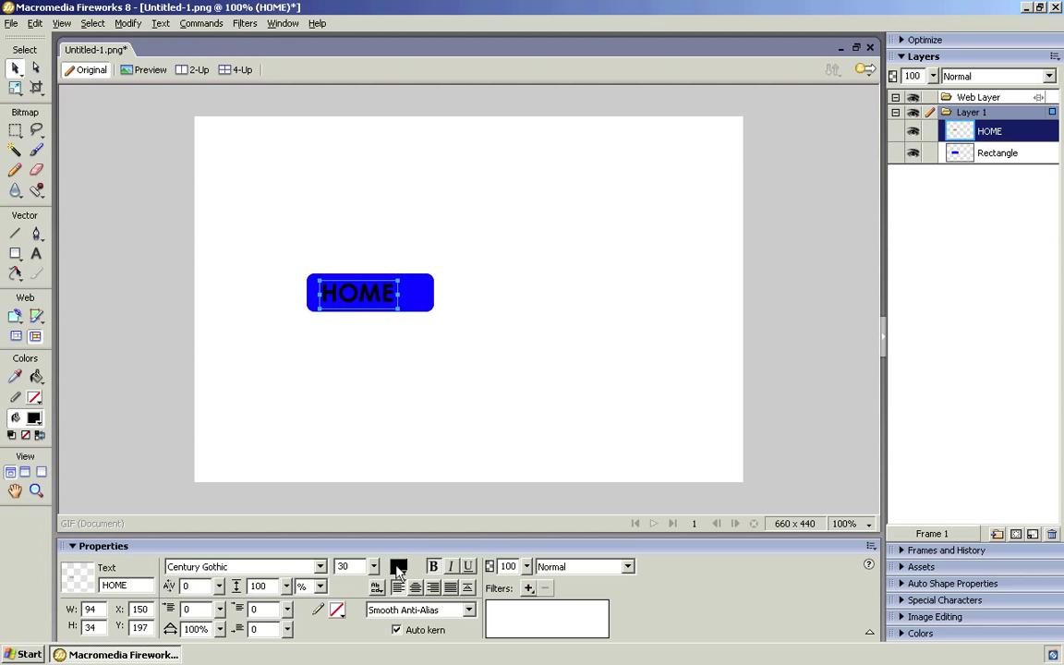
click(398, 570)
click(374, 415)
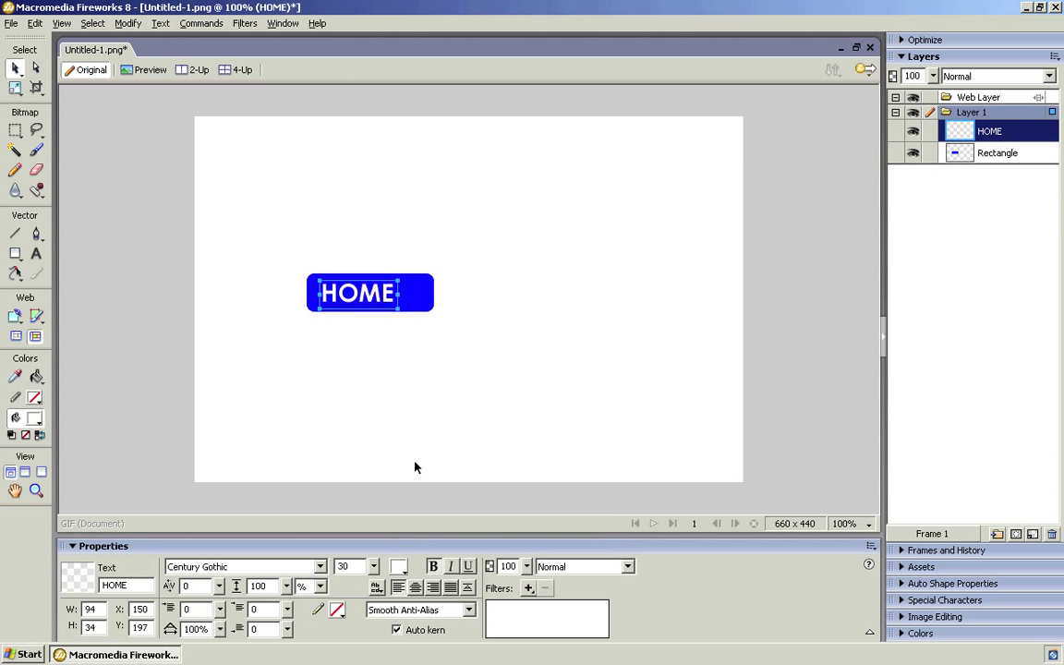
click(373, 408)
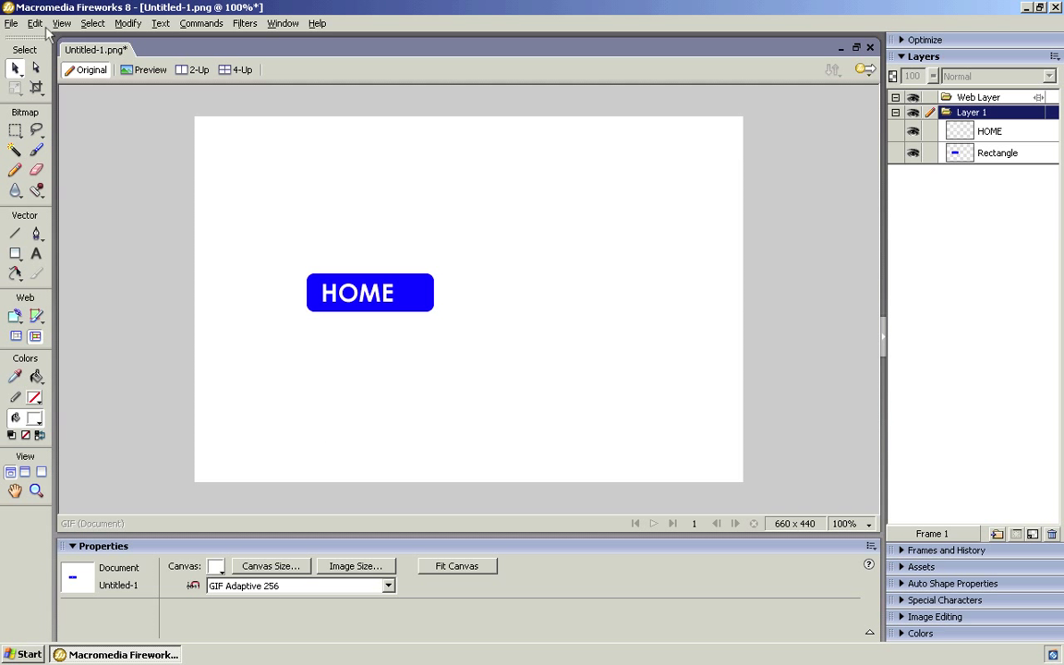
Preview the HOME button in Internet Explorer via File > Preview in Browser.
click(12, 24)
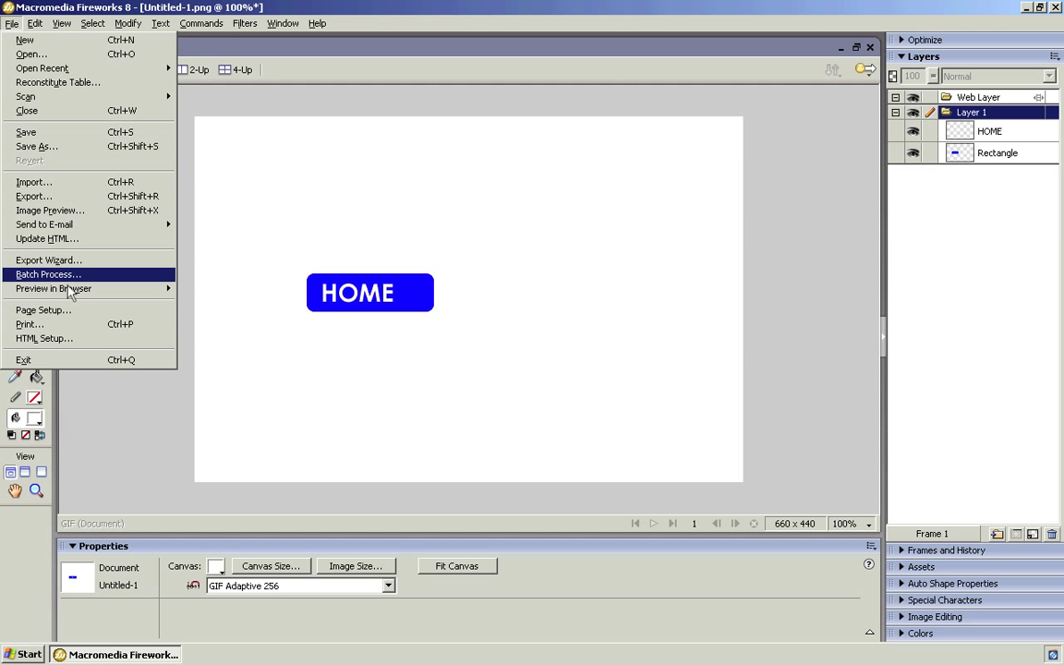
mouse_move(93, 288)
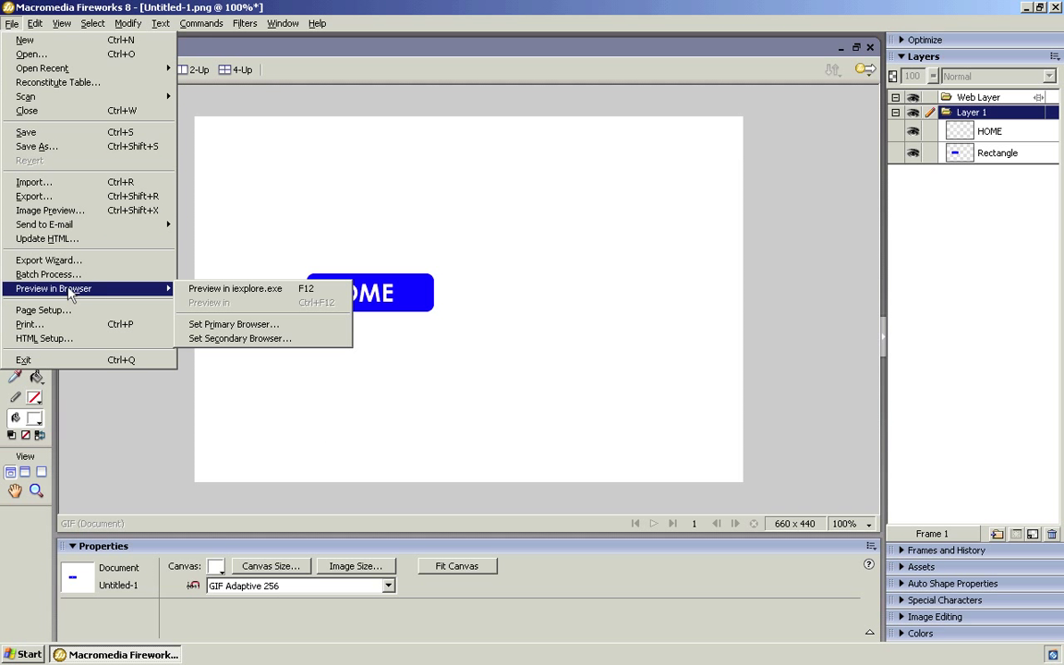
click(214, 290)
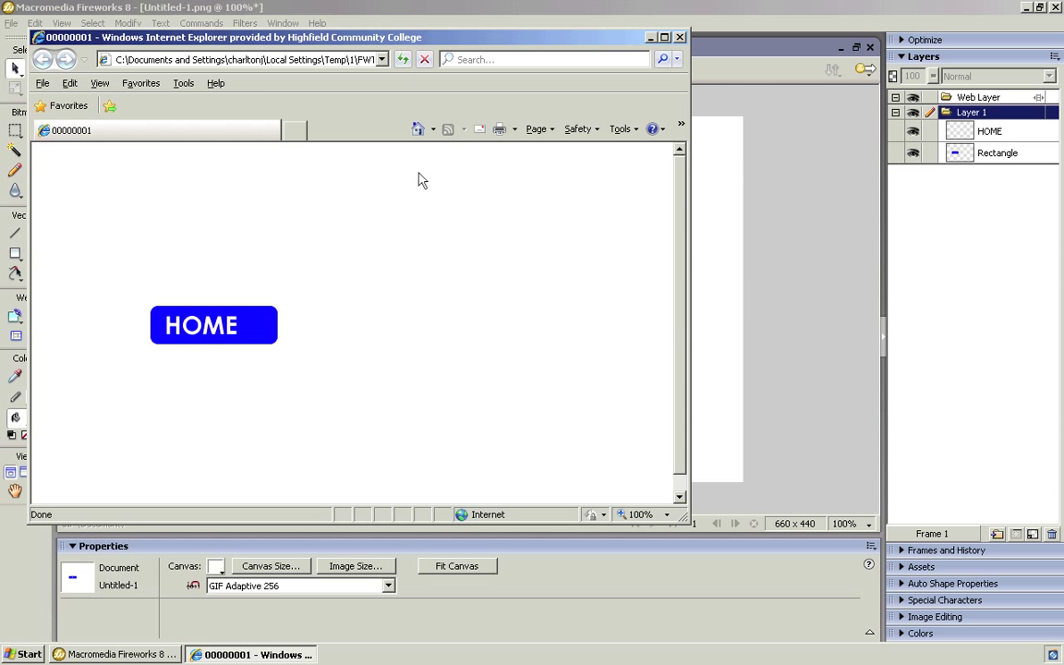
Maximize Internet Explorer and load google.com in a new tab.
click(665, 38)
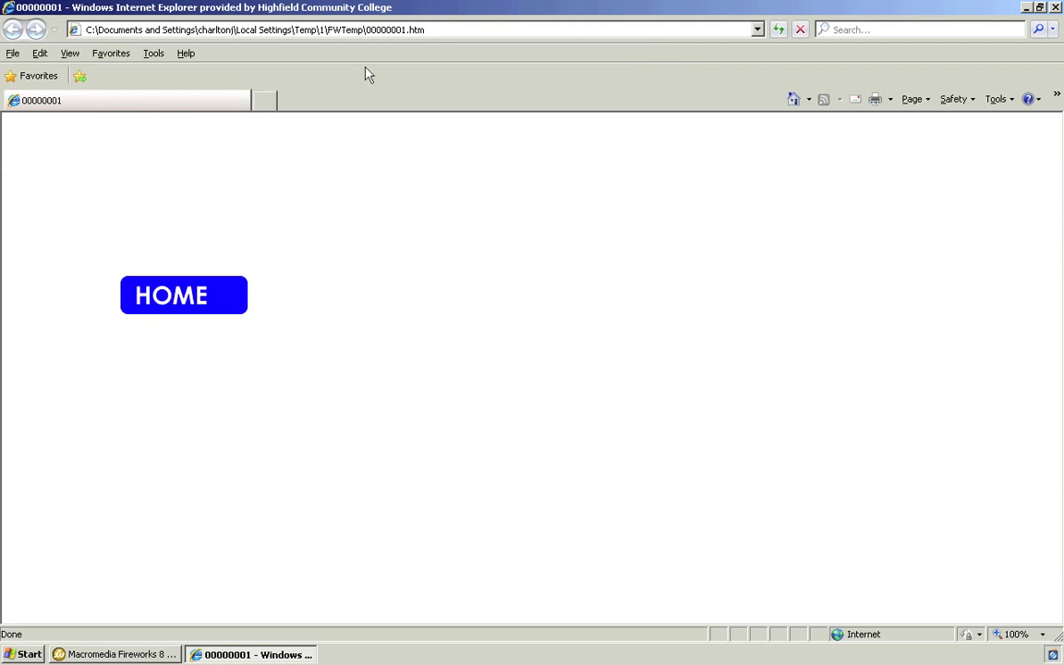
click(265, 101)
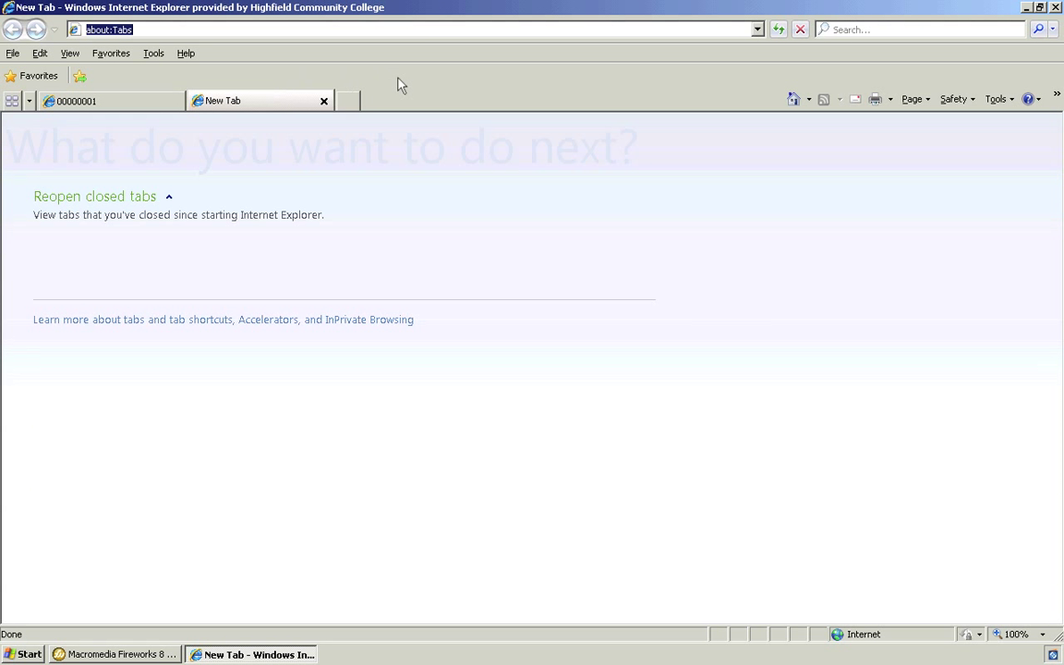
text(goog)
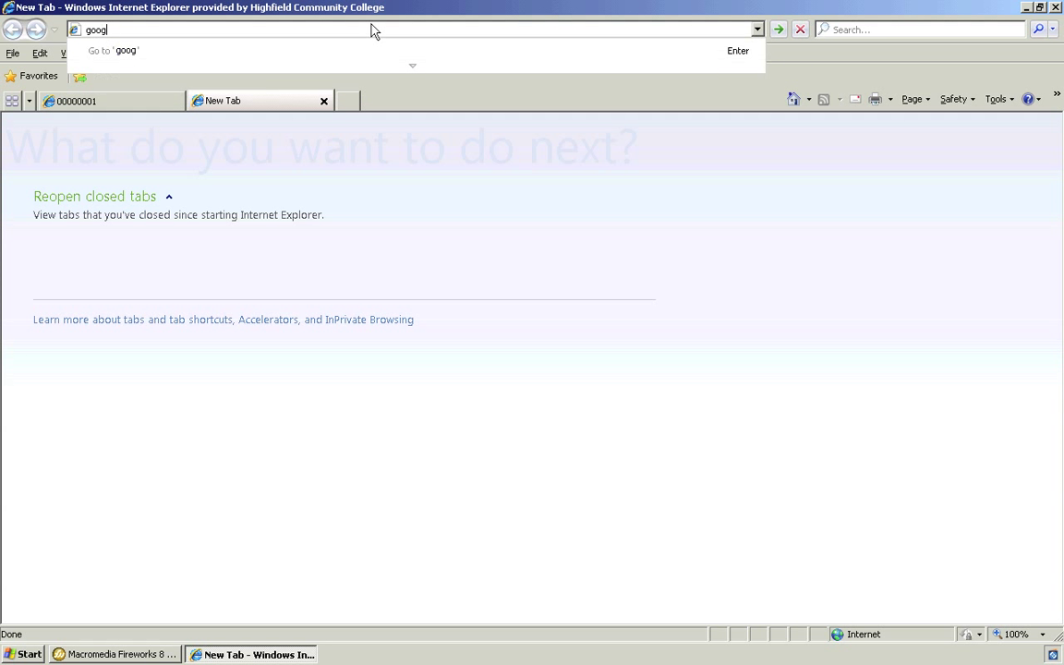
text(le.com)
key(Return)
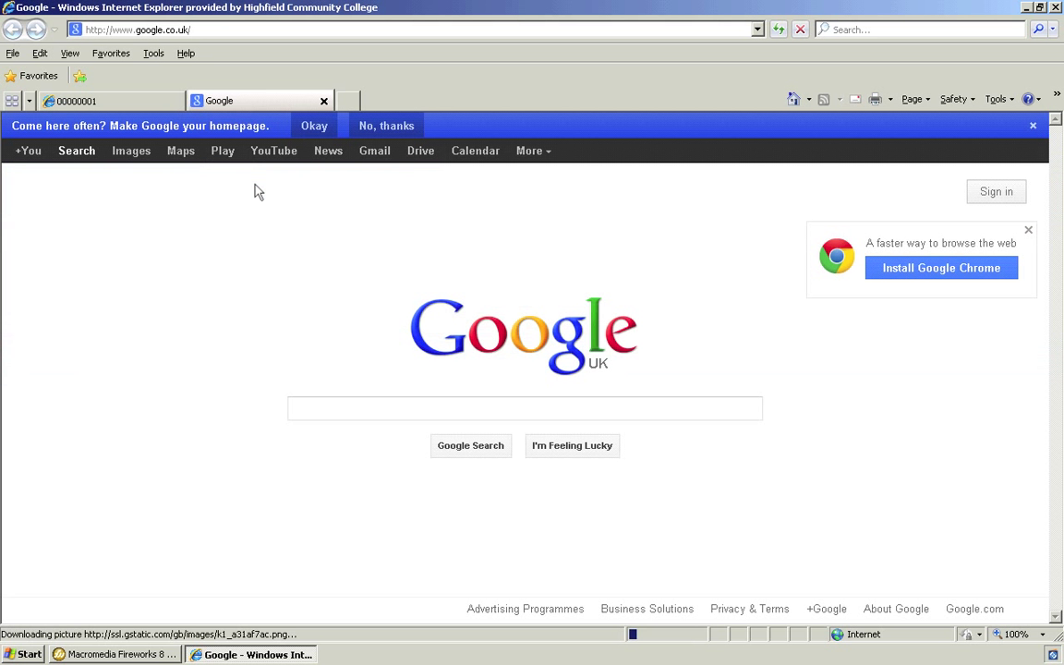
Search Google for 'home icon' and show the image results.
text(home)
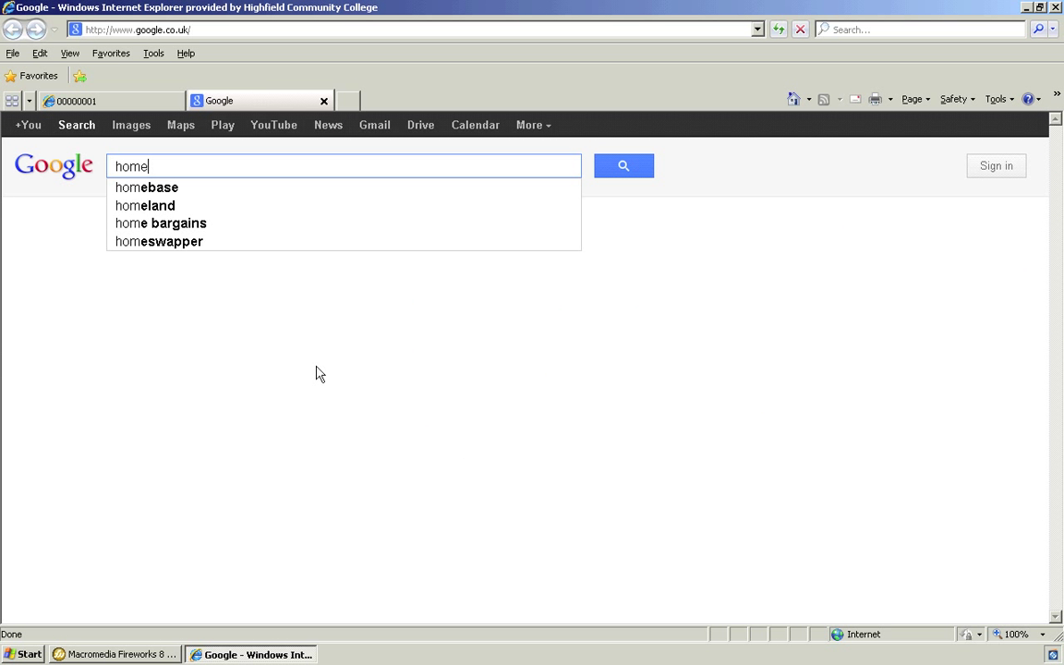
text( icon)
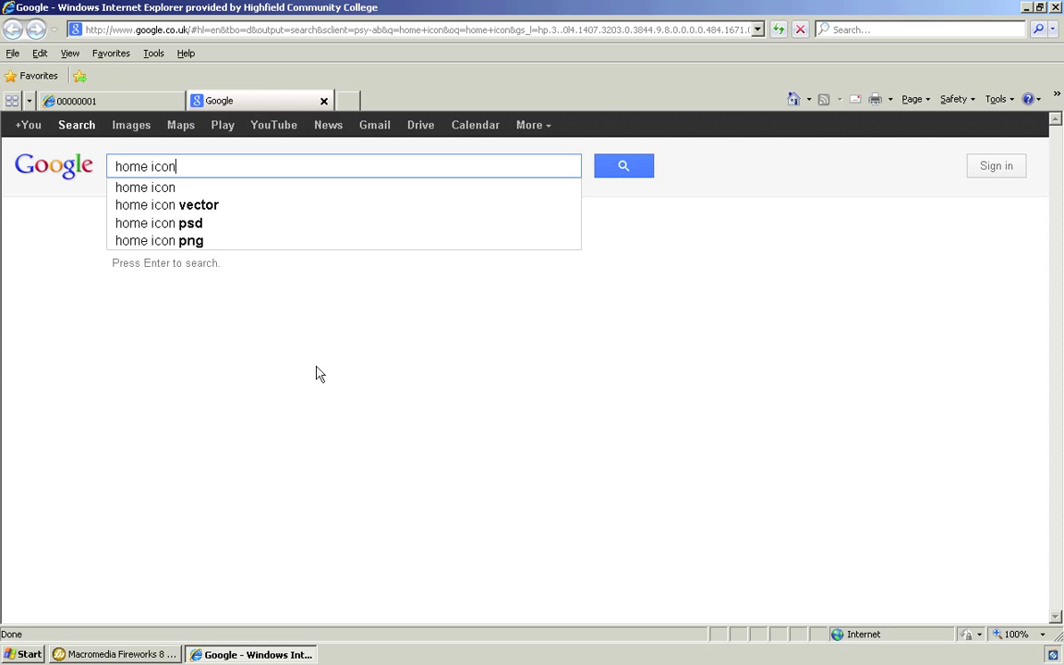
key(Return)
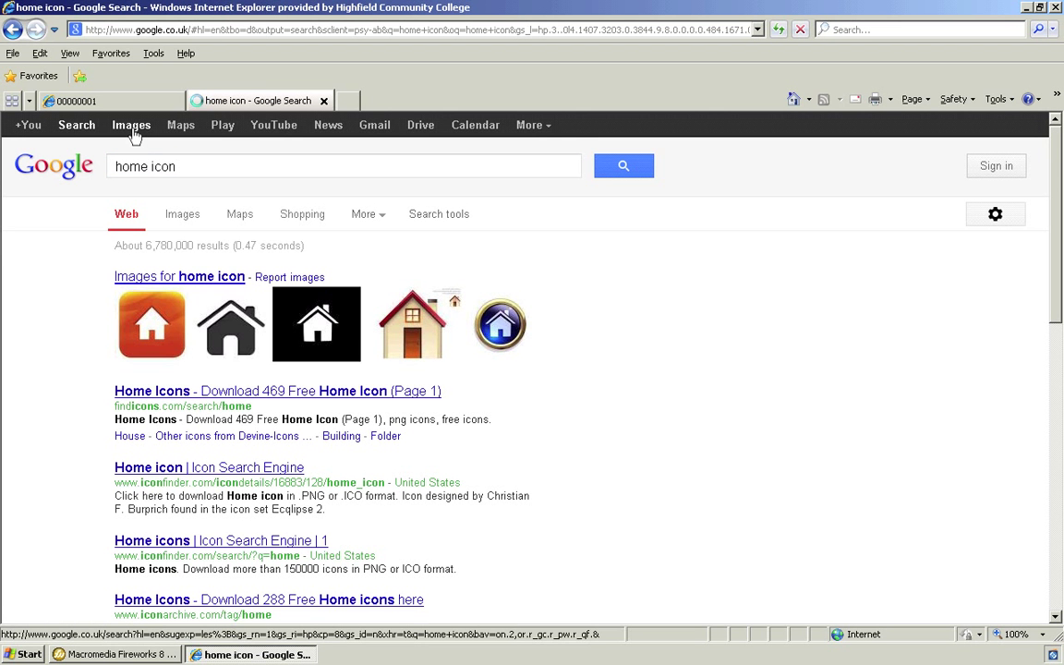
click(134, 135)
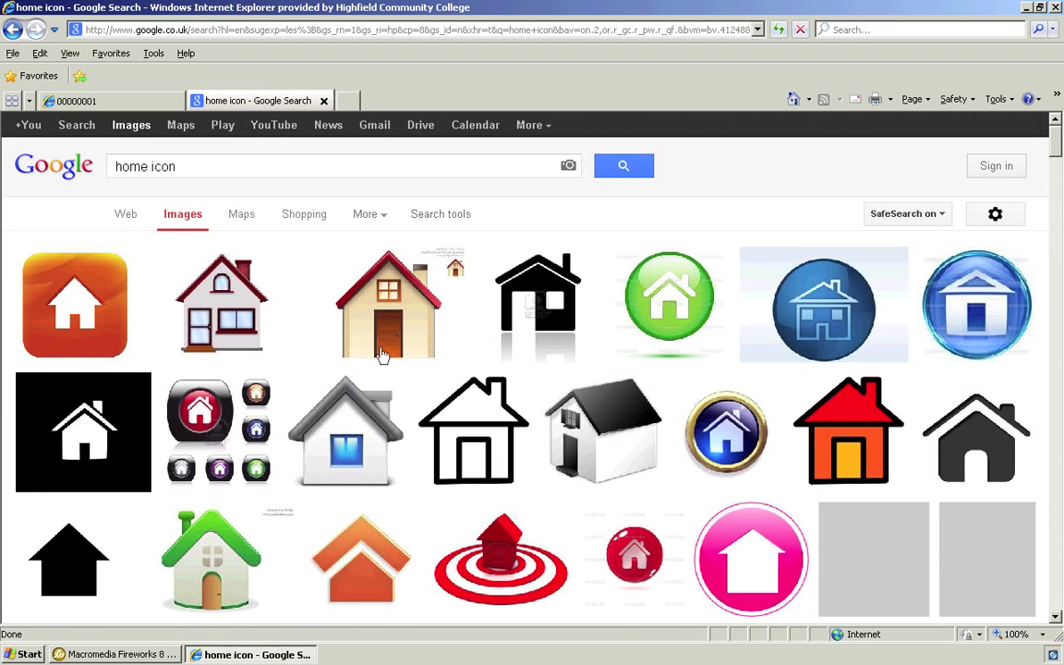
Copy the black-and-white house icon image profess022.jpg and return to Fireworks.
scroll(388, 377, down, 3)
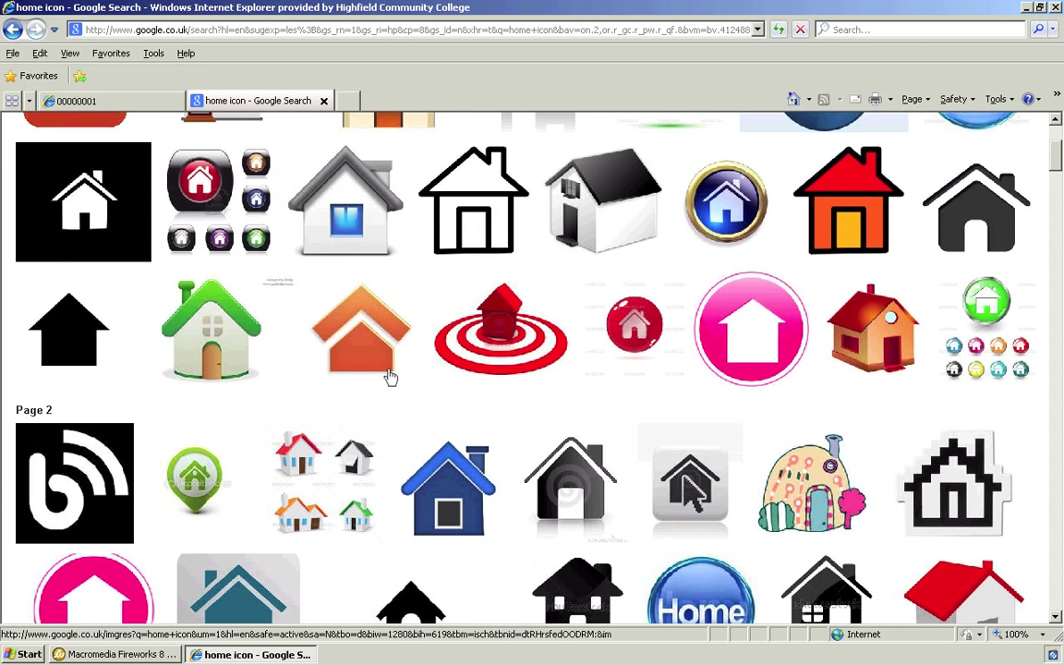
scroll(389, 376, up, 1)
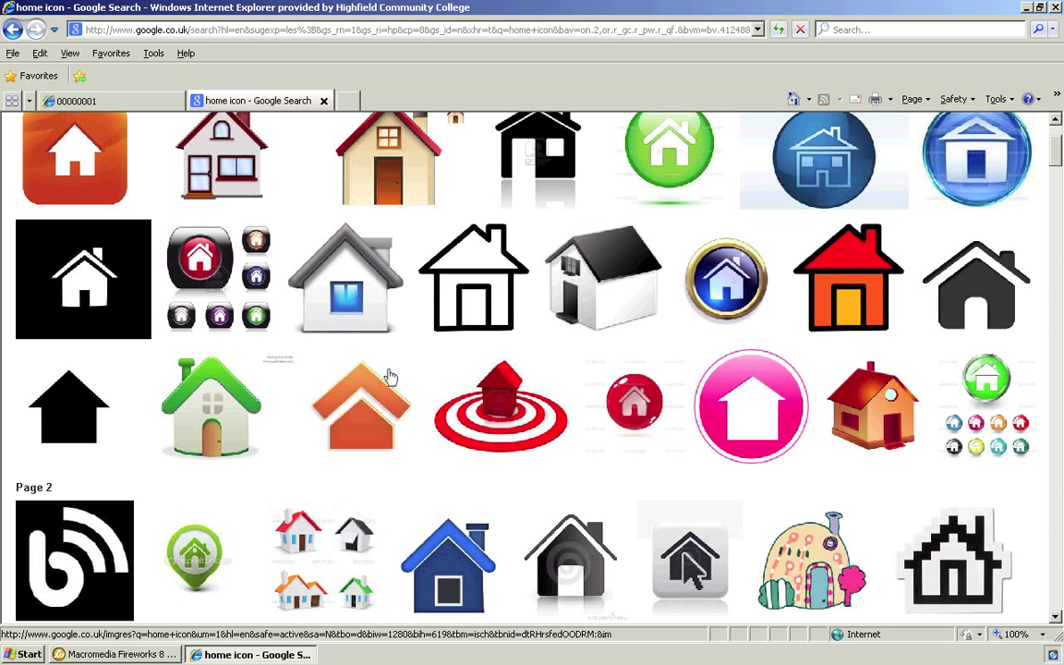
scroll(390, 377, up, 2)
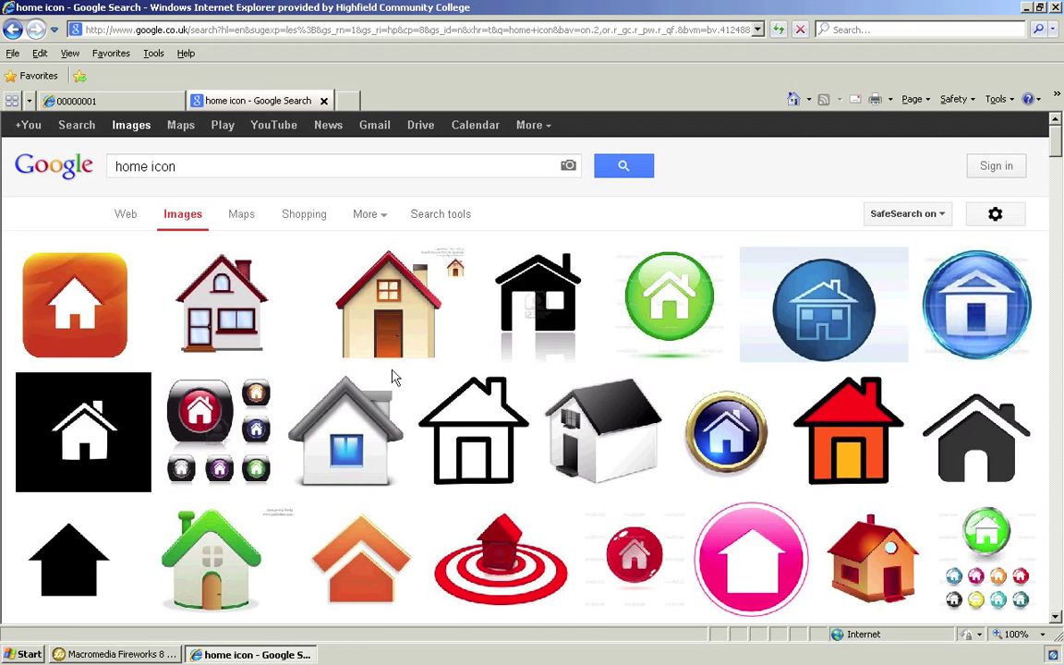
mouse_move(93, 423)
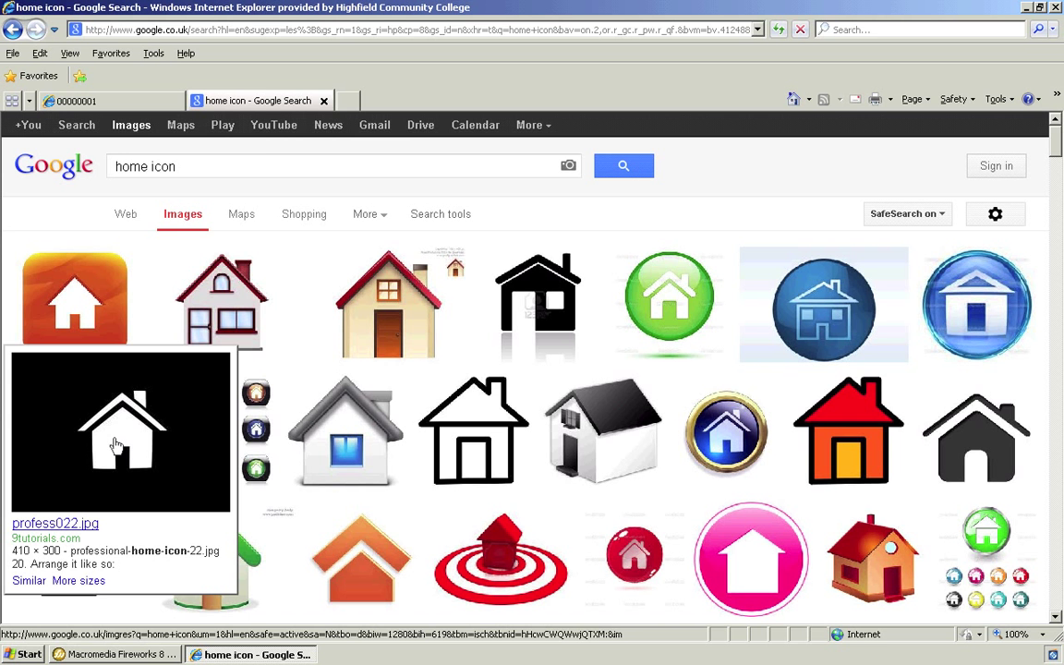
right_click(115, 445)
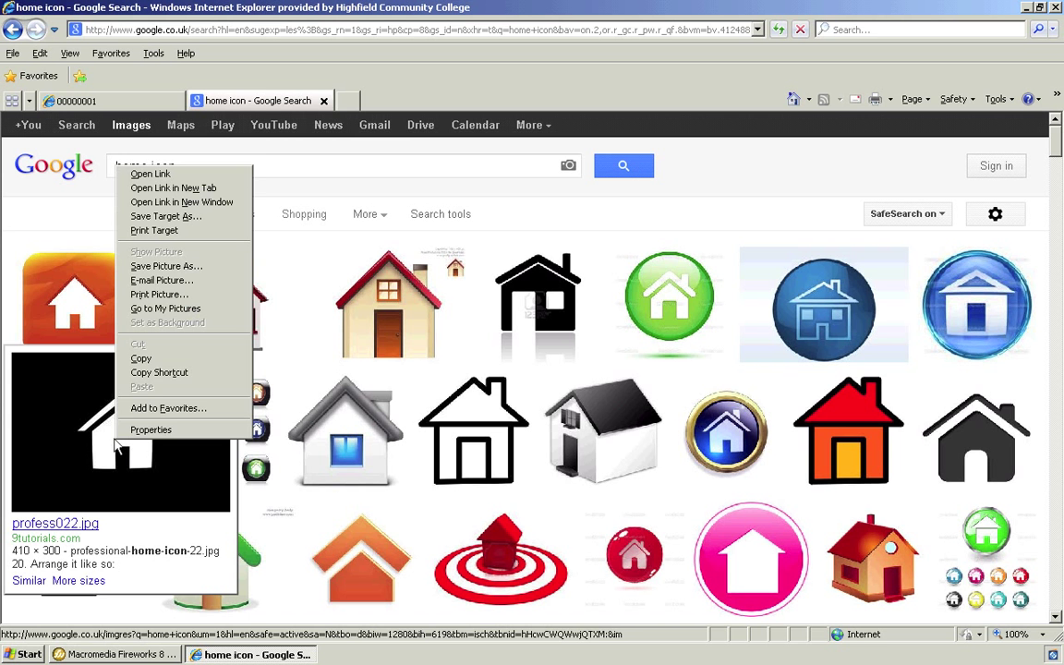
click(140, 359)
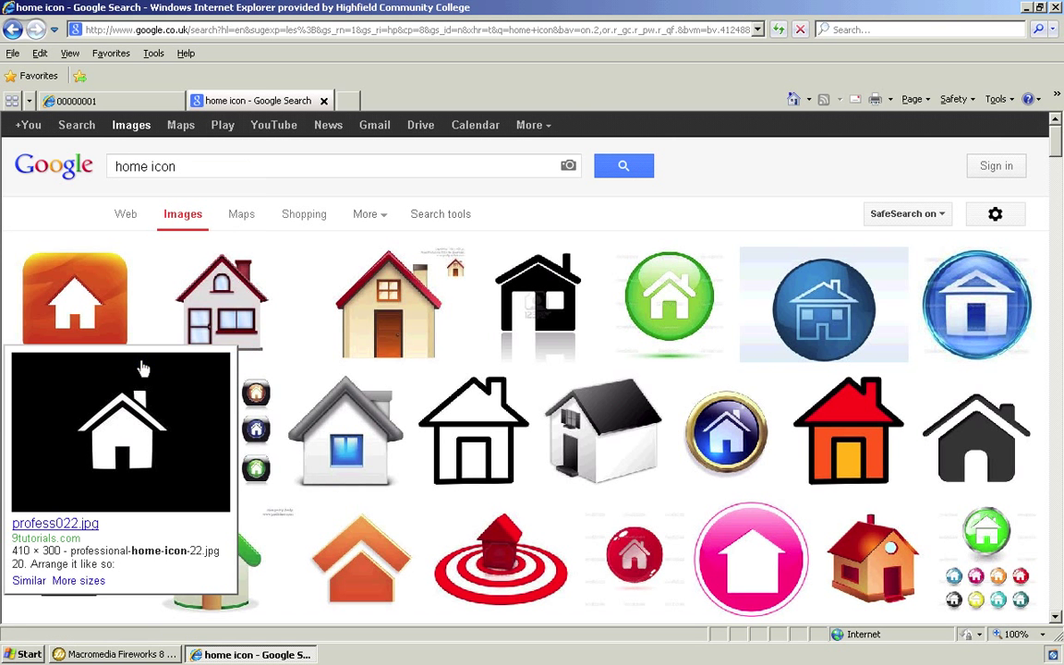
click(141, 654)
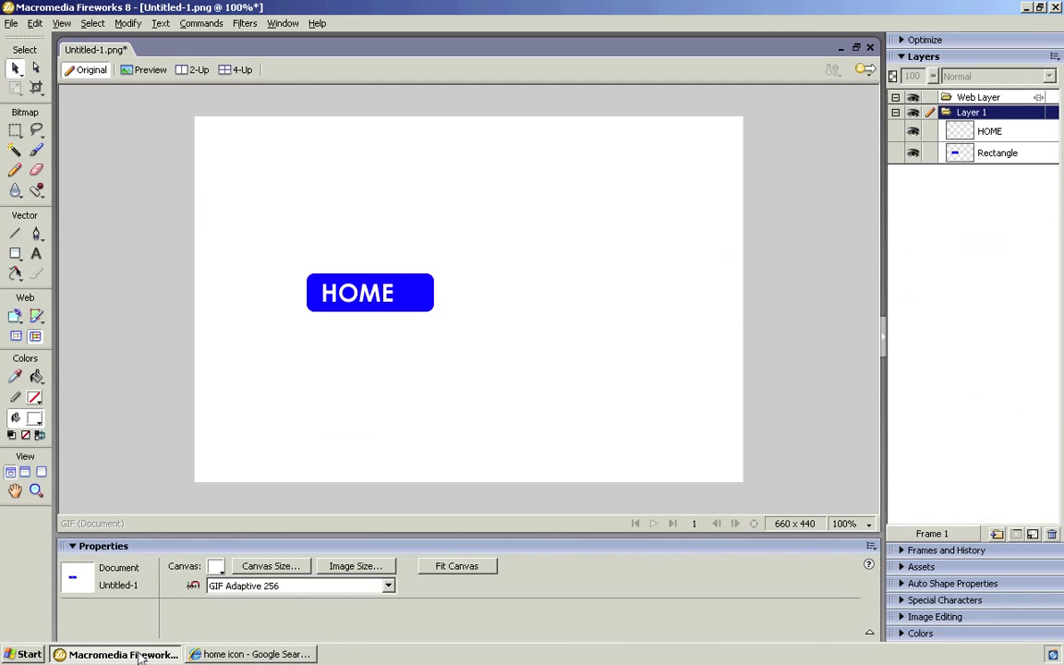
Paste the black house icon bitmap and drag it to the right of the HOME button.
right_click(561, 353)
click(575, 359)
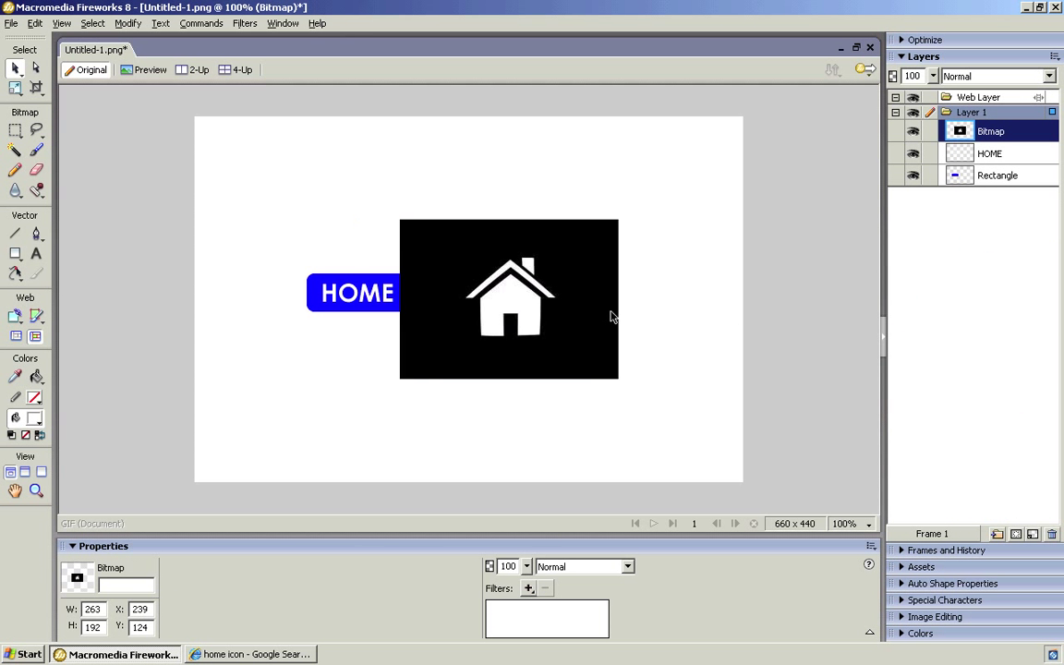
drag(545, 319, 612, 323)
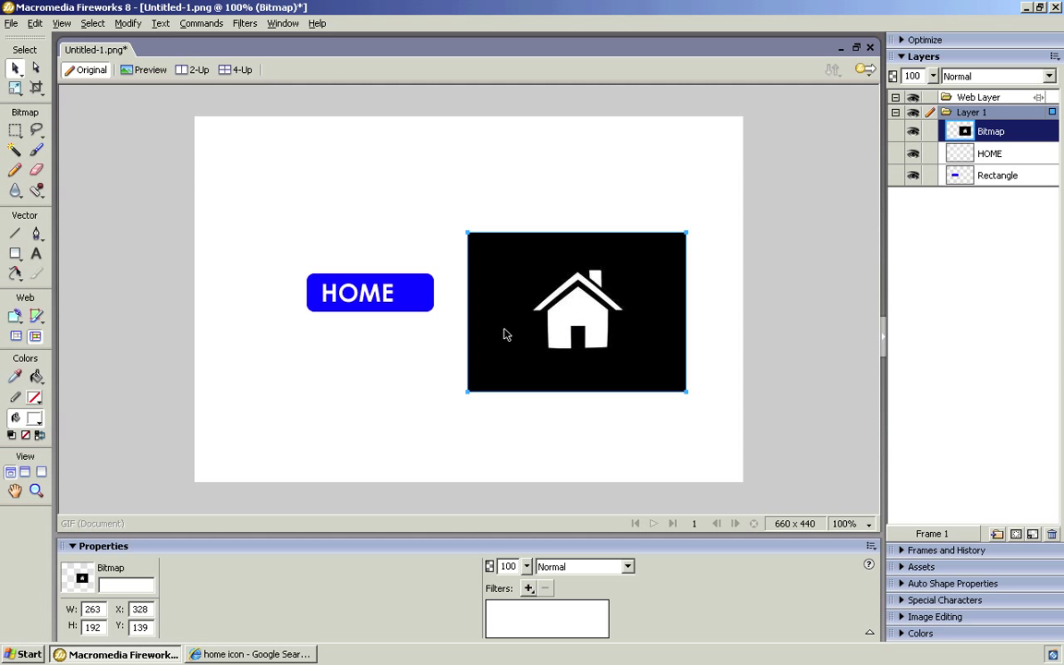
click(15, 151)
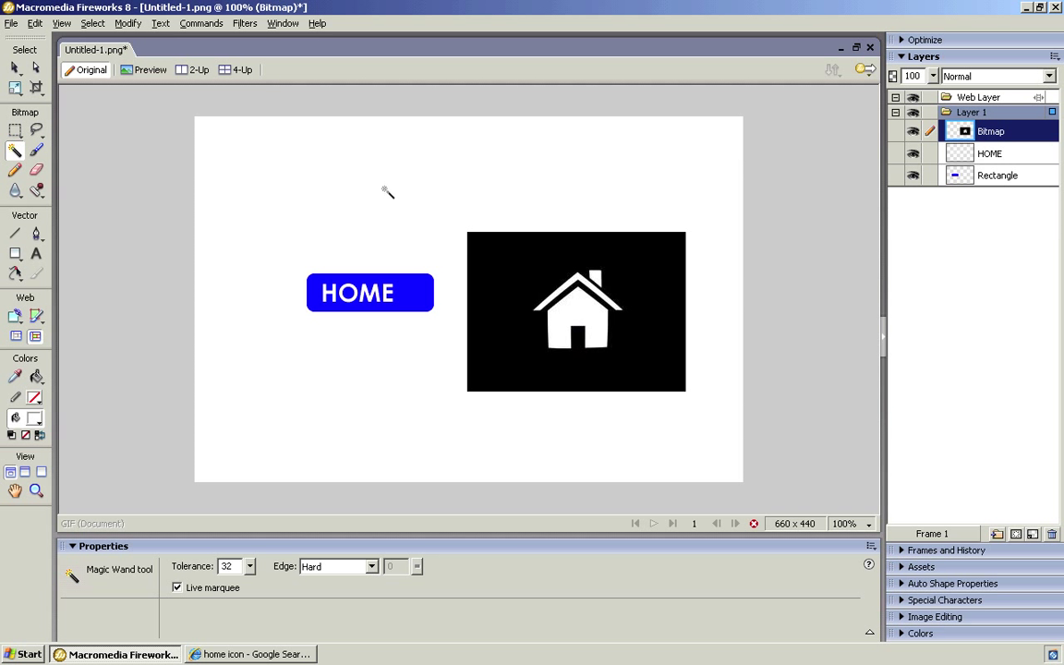
Magic Wand-select and delete the icon's black background, leaving a 108 × 95 house outline selected.
click(505, 289)
key(Delete)
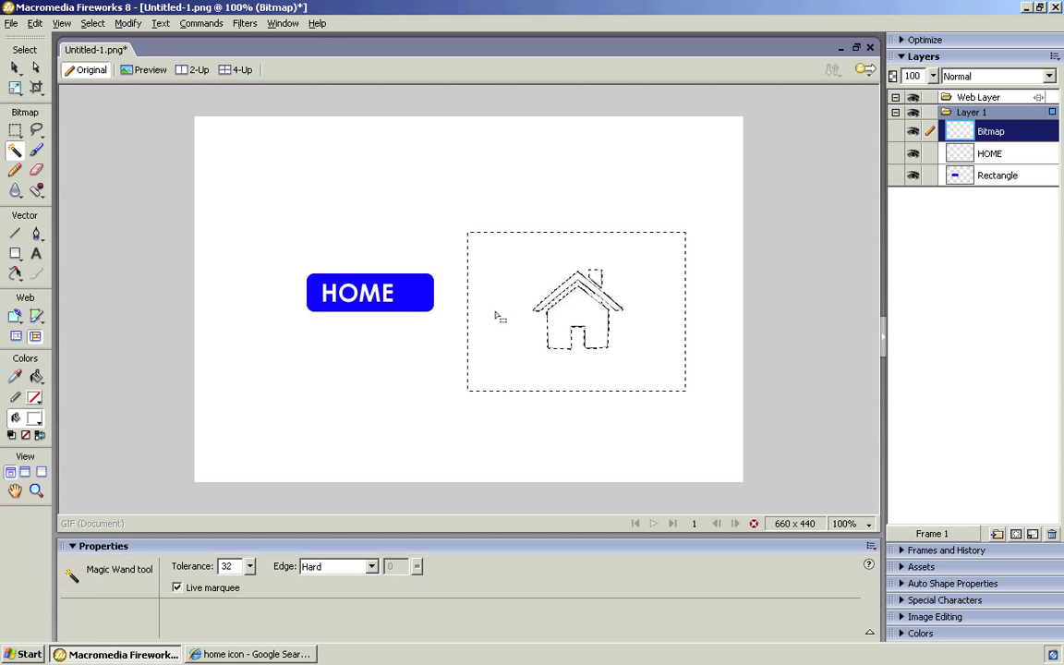
key(ctrl+d)
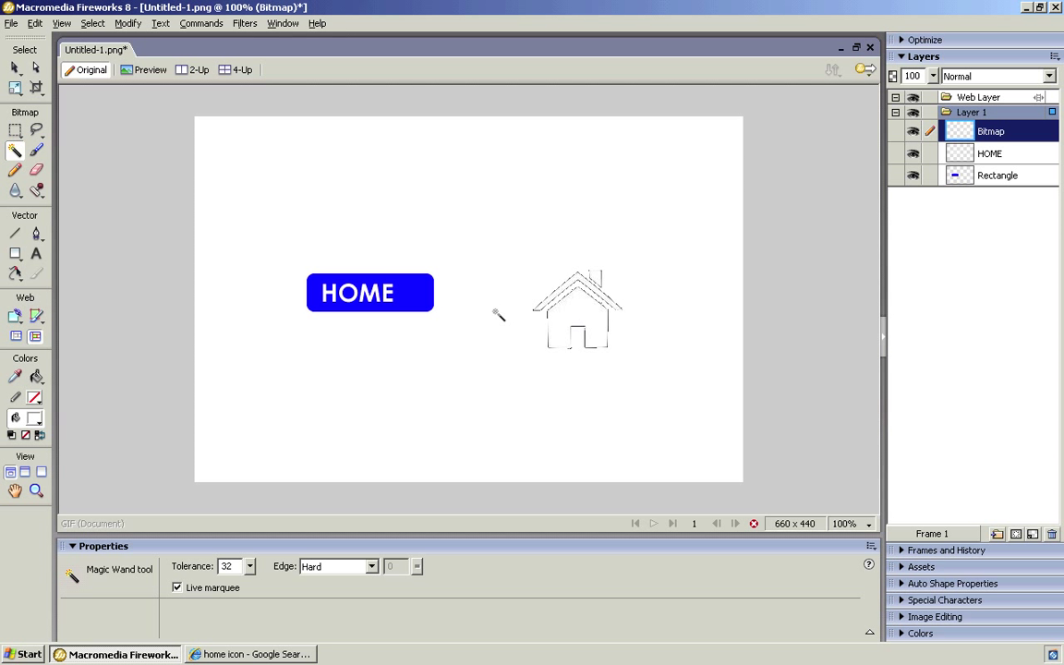
click(15, 67)
click(584, 337)
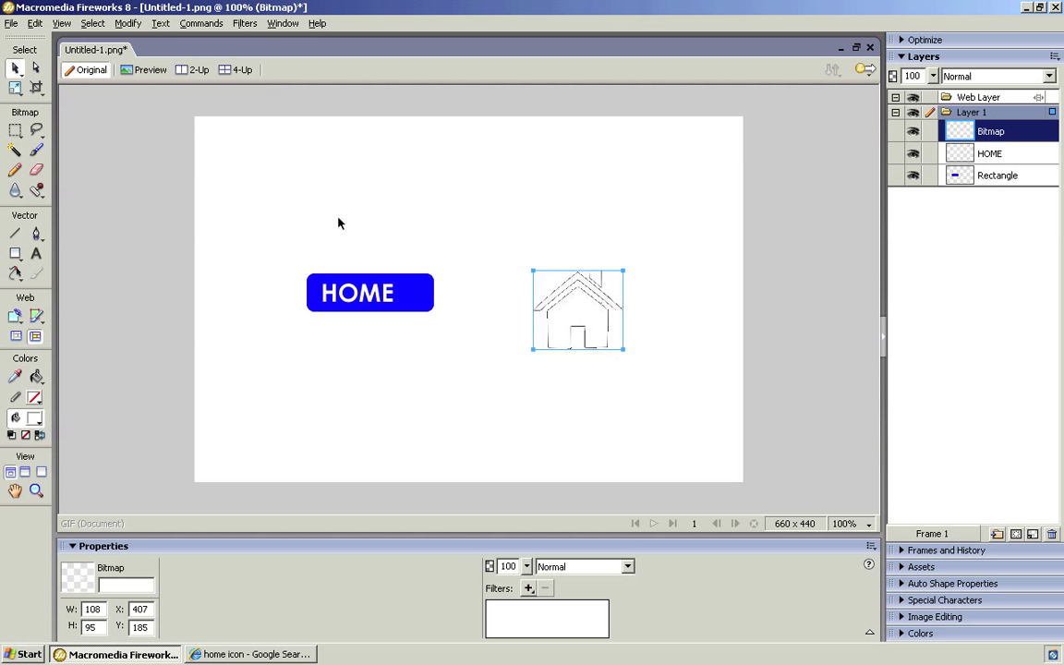
Shrink the house icon to about half size with the Scale tool.
click(17, 88)
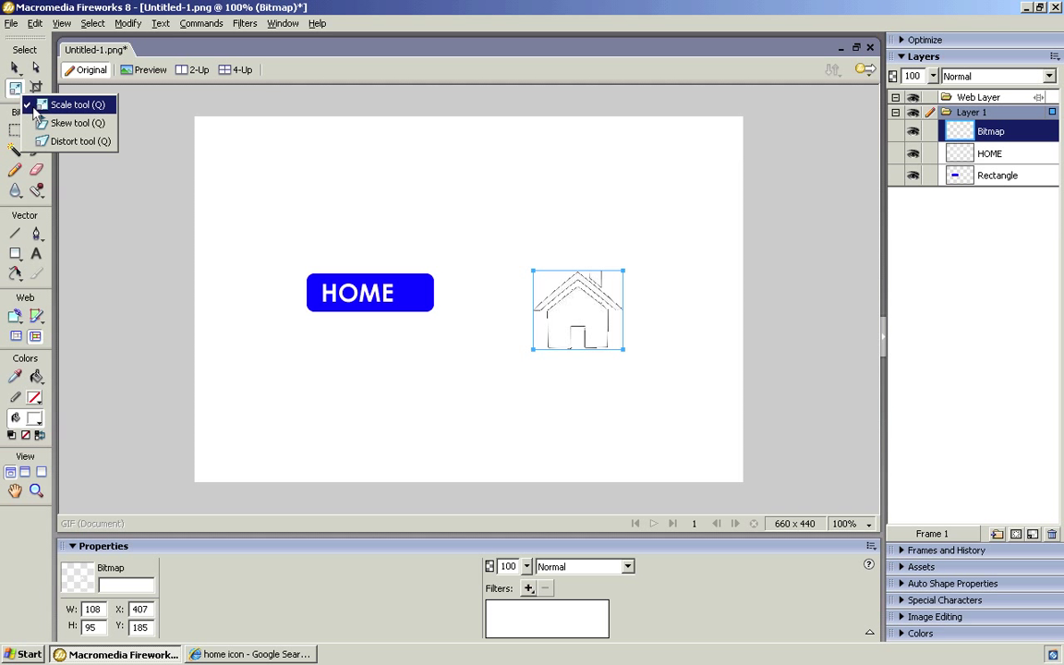
click(37, 106)
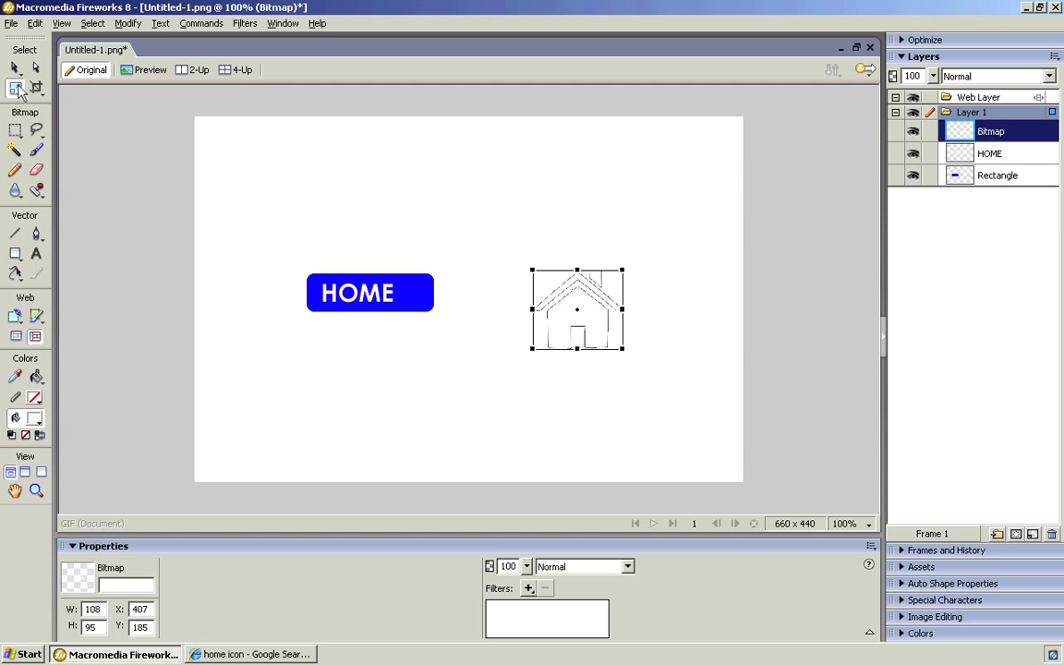
drag(543, 272, 580, 314)
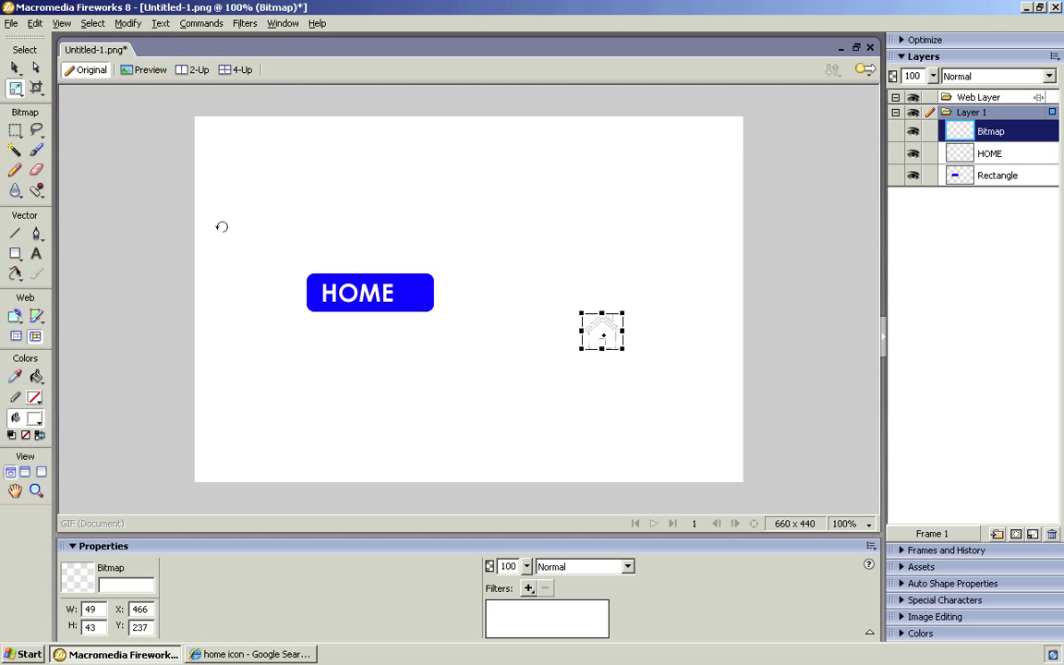
Move the house onto the HOME button's right end and scale it down to 38 × 34.
click(14, 68)
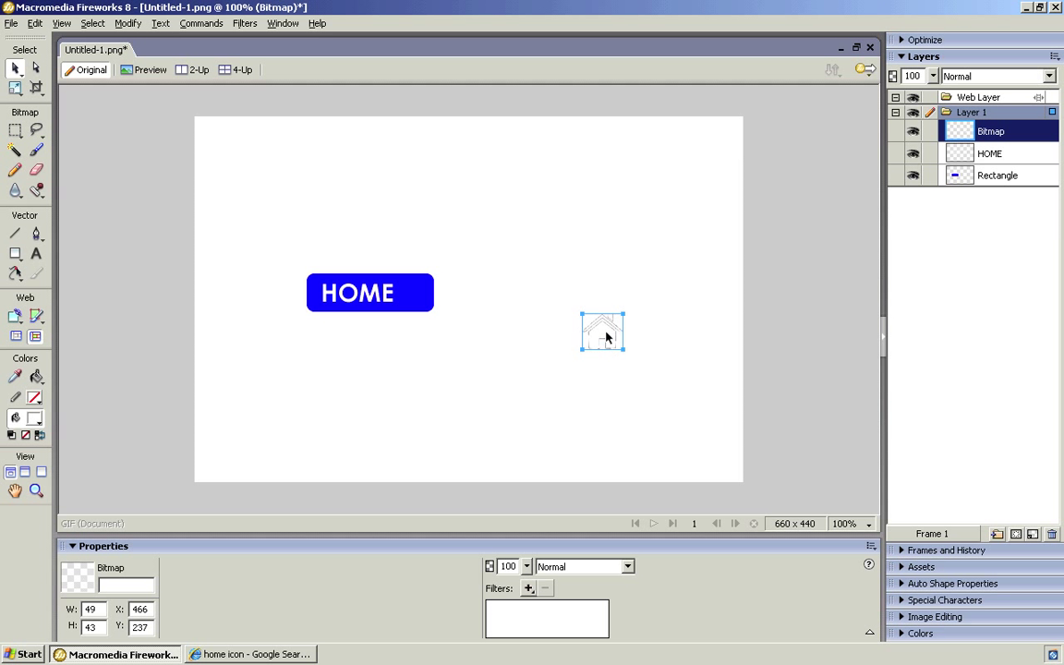
drag(608, 335, 421, 296)
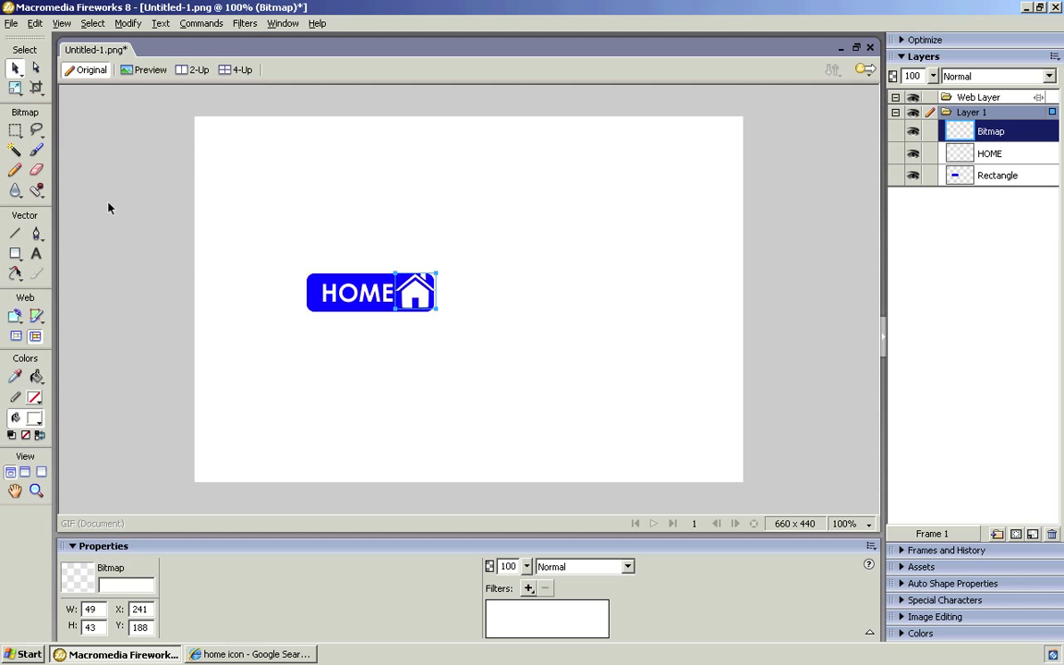
click(14, 87)
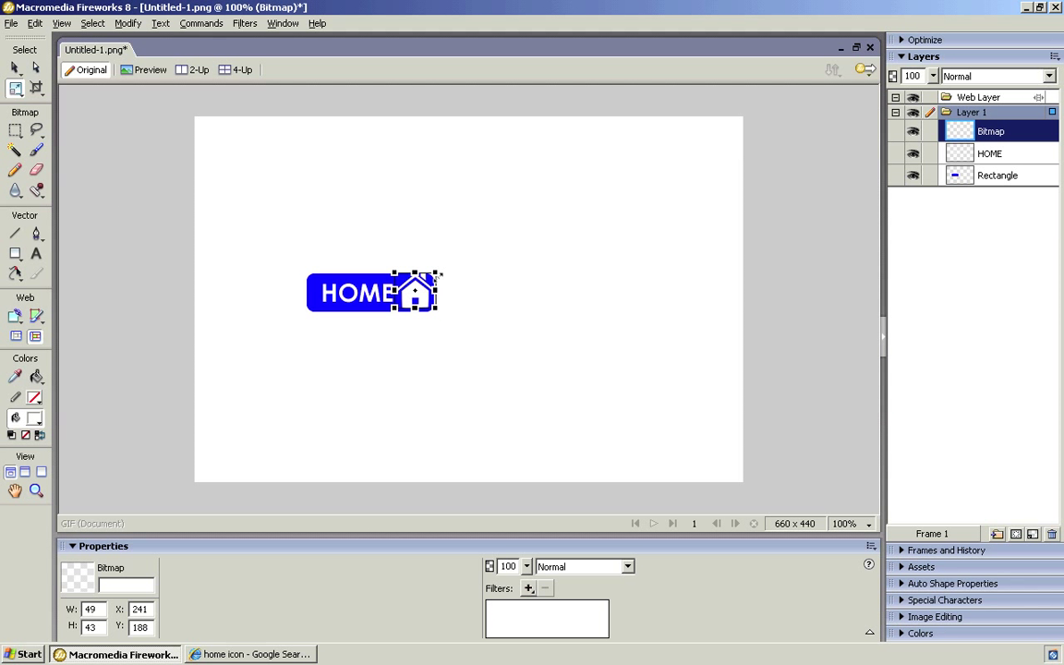
drag(436, 275, 425, 283)
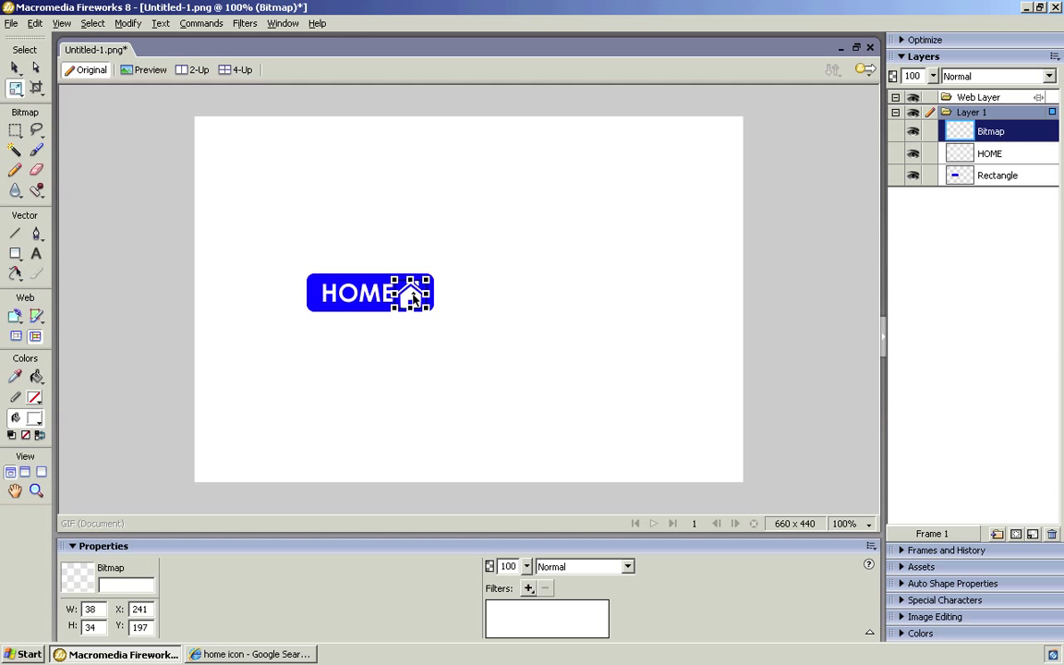
key(v)
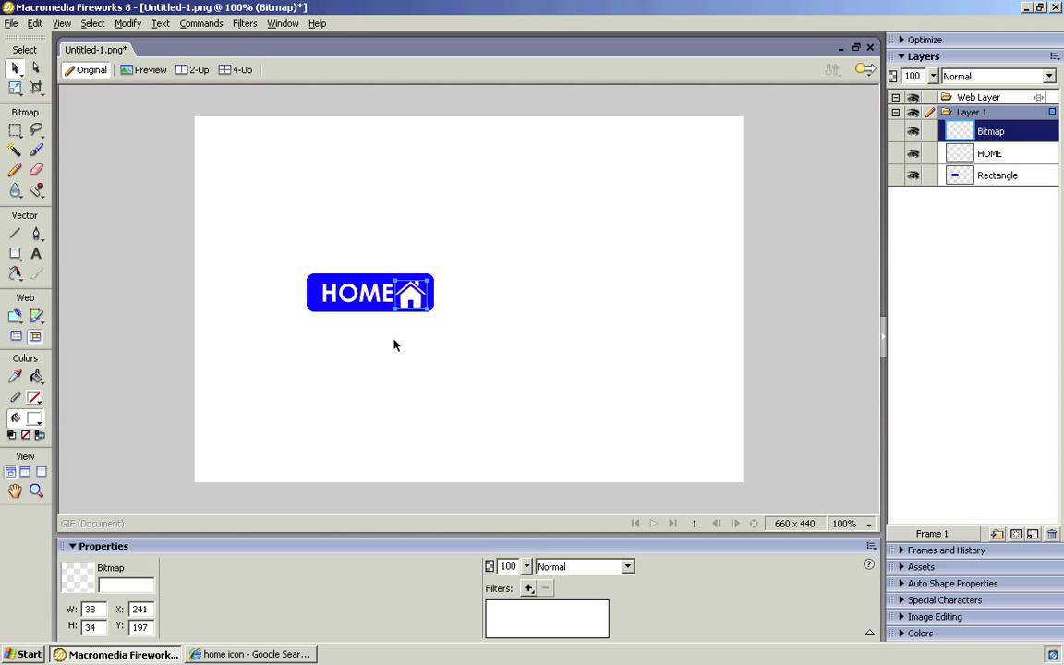
click(394, 345)
Nudge the HOME text and house icon into place, then marquee-select the whole 153 × 46 button.
click(356, 296)
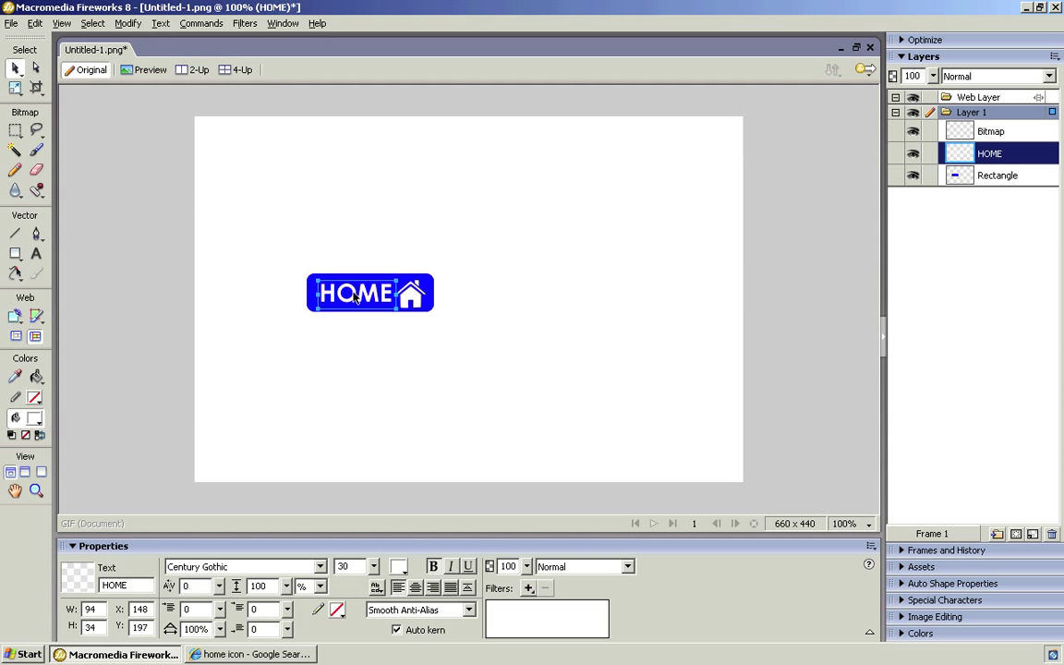
drag(355, 295, 354, 298)
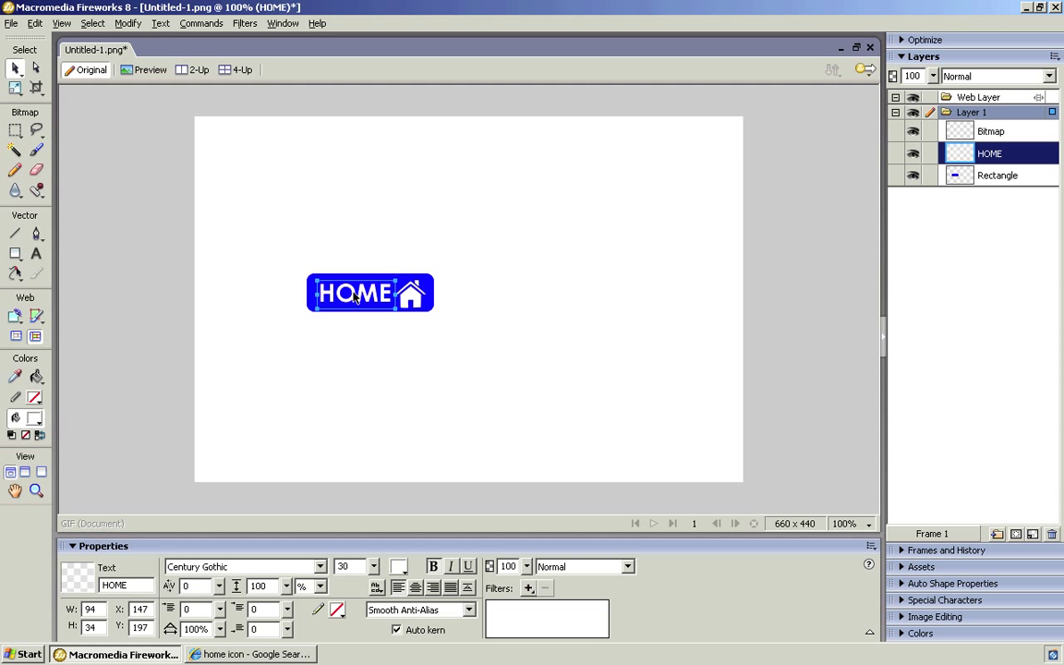
click(420, 293)
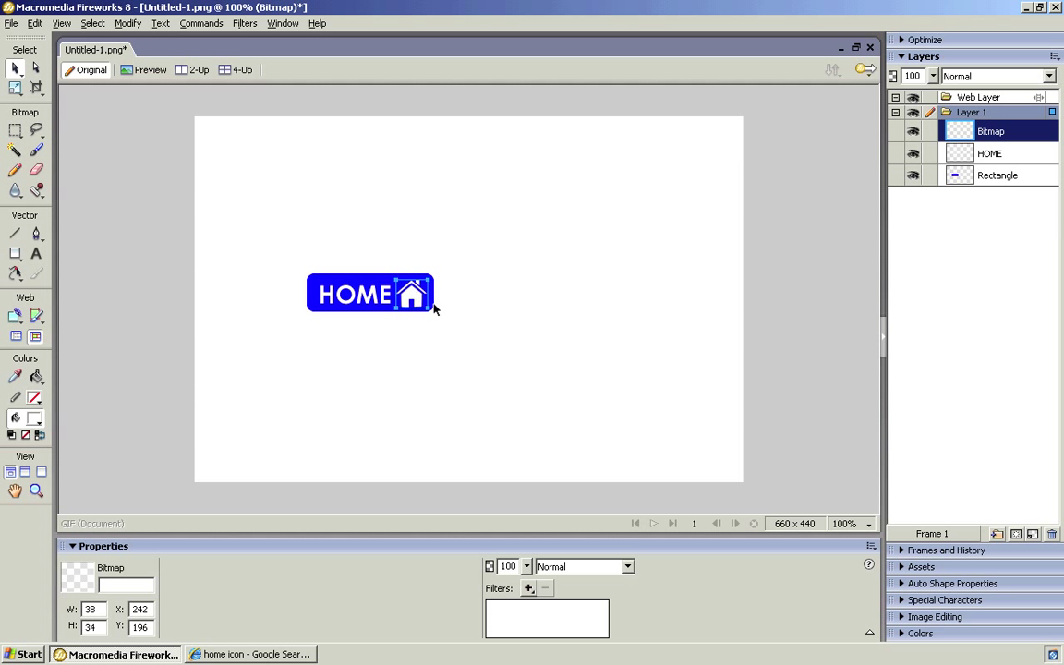
click(487, 372)
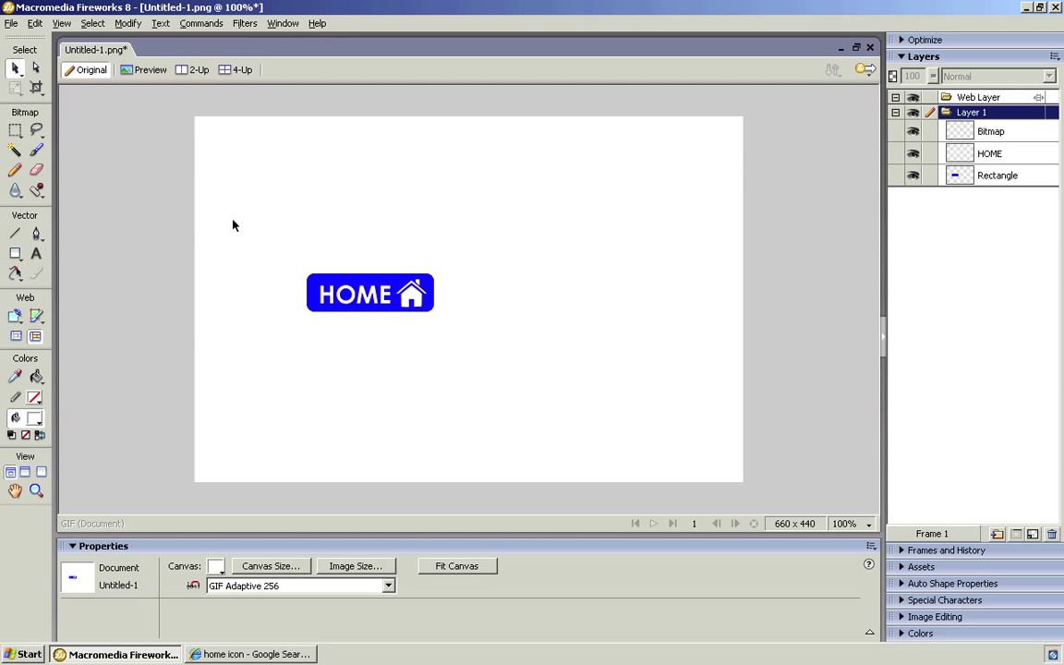
drag(264, 222, 511, 381)
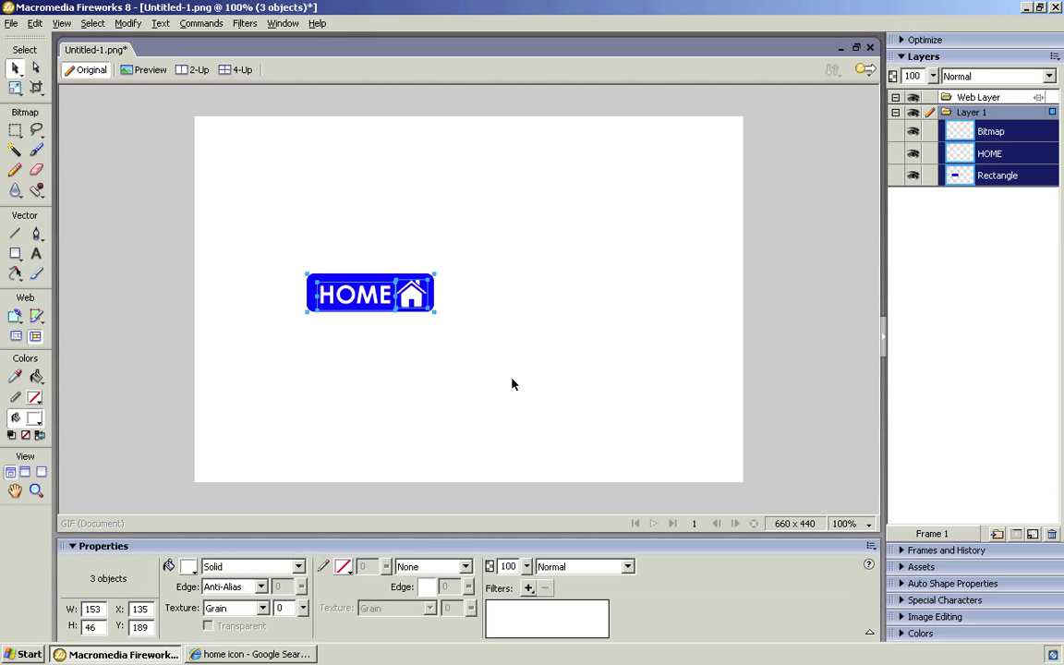
Convert the selected button parts into a Button-type symbol named Symbol and open it for editing.
right_click(349, 298)
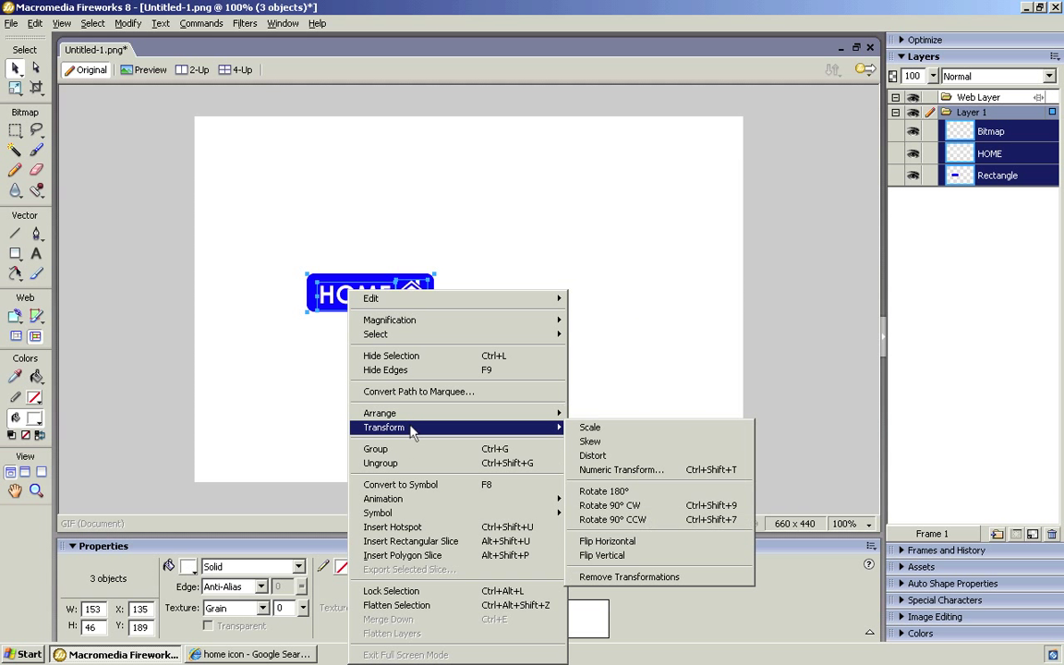
click(414, 486)
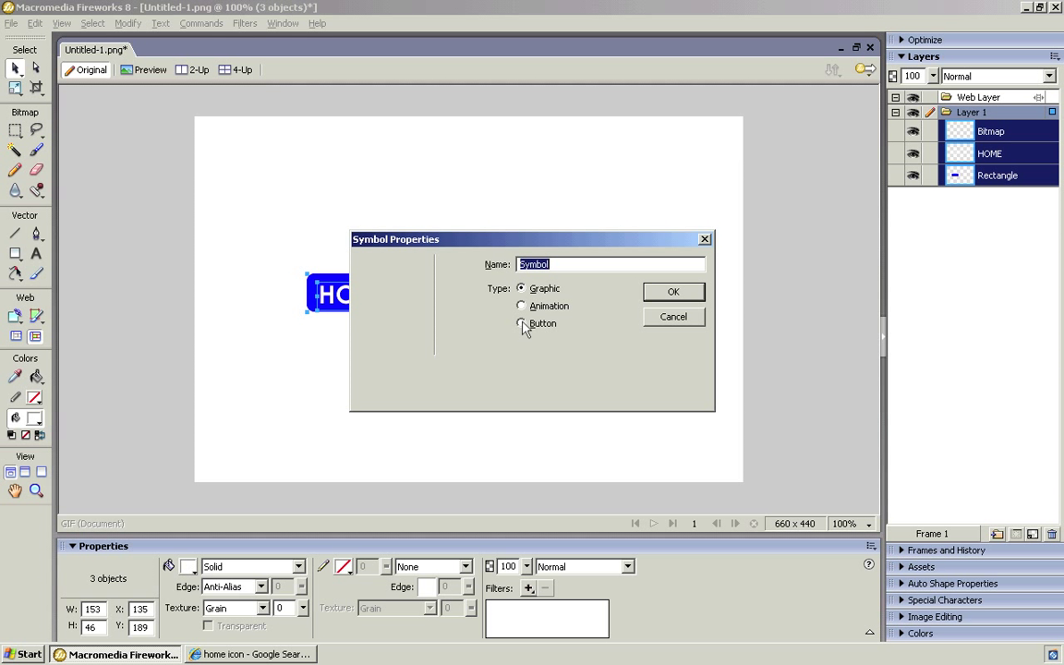
click(521, 324)
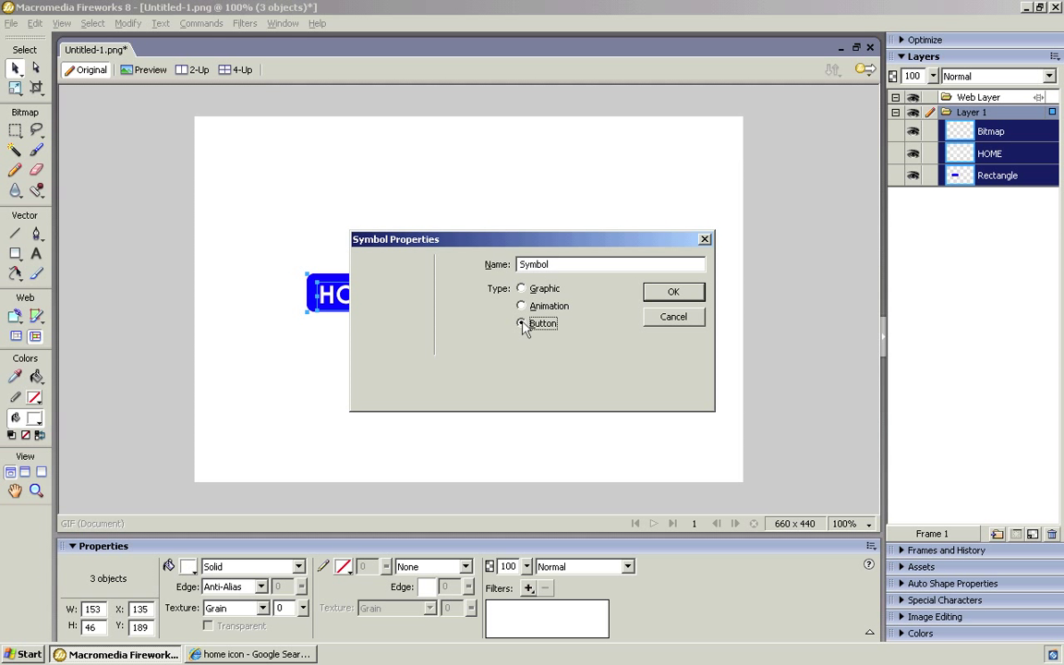
click(671, 292)
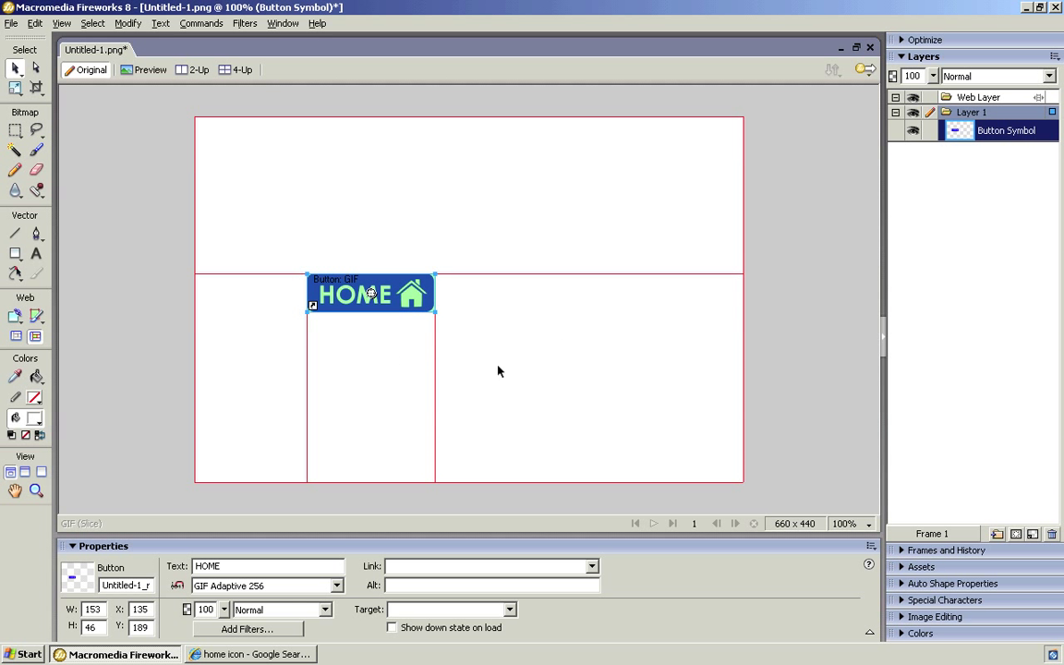
double_click(393, 301)
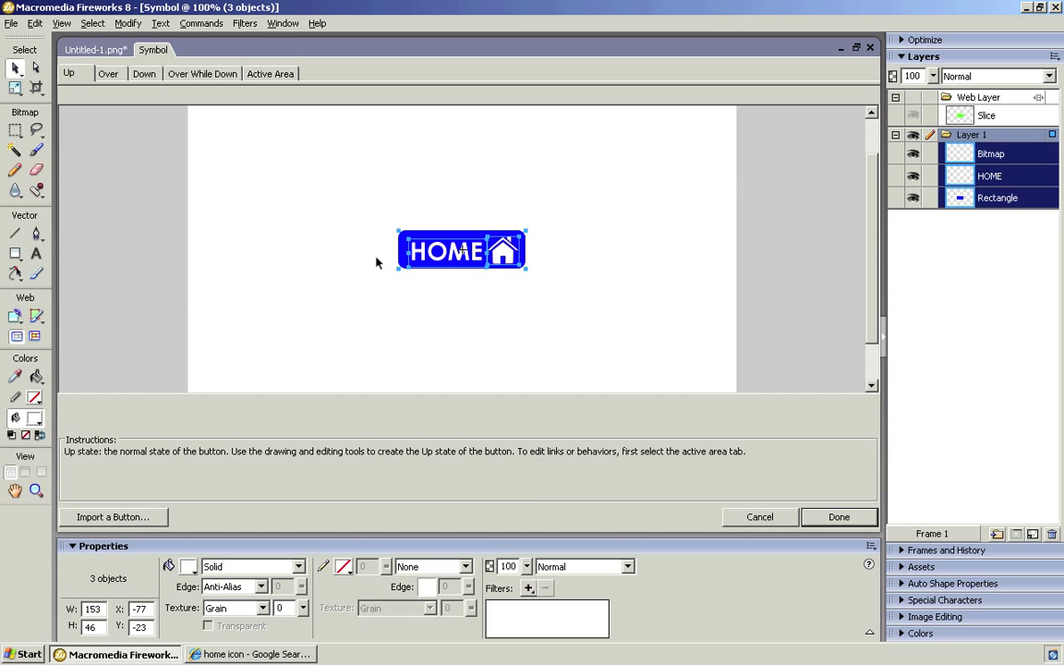
Copy the Up-state graphics into the button's Over state.
click(112, 79)
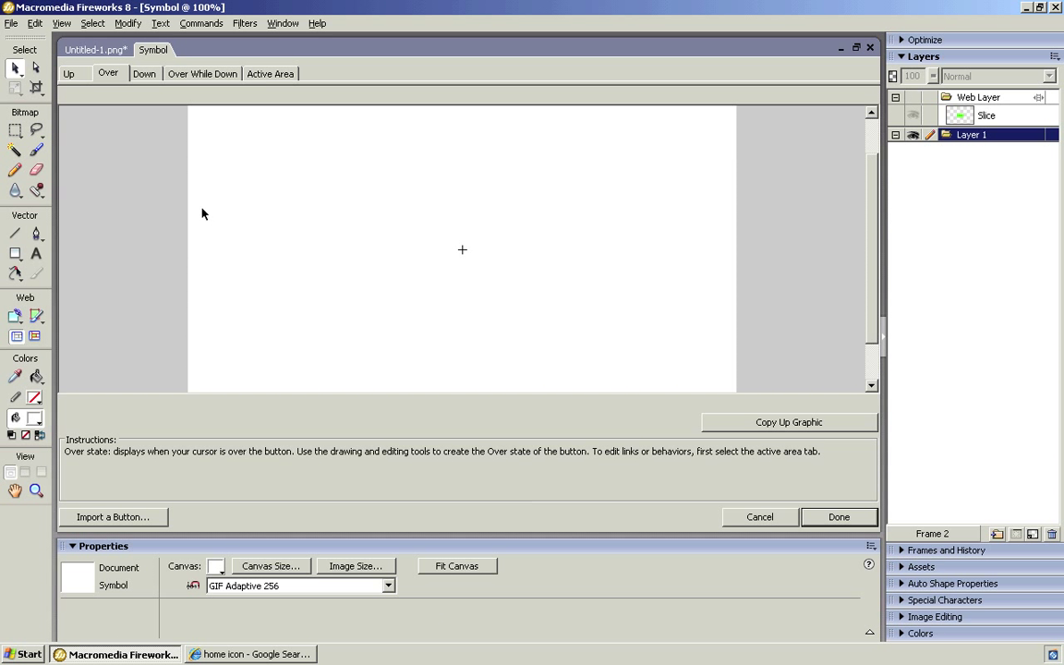
click(70, 74)
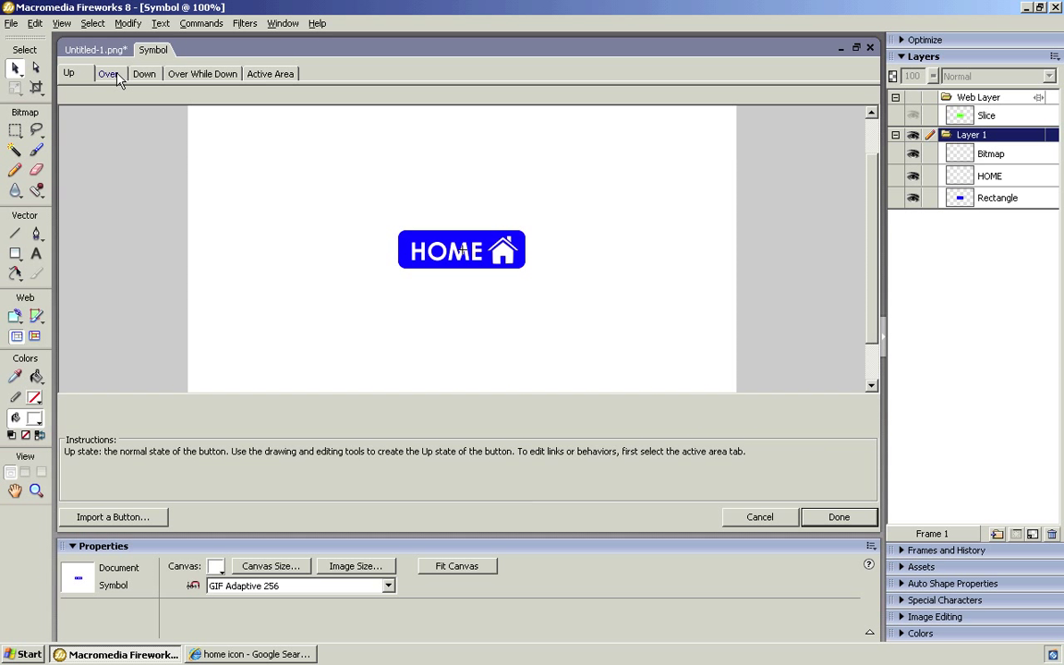
click(108, 74)
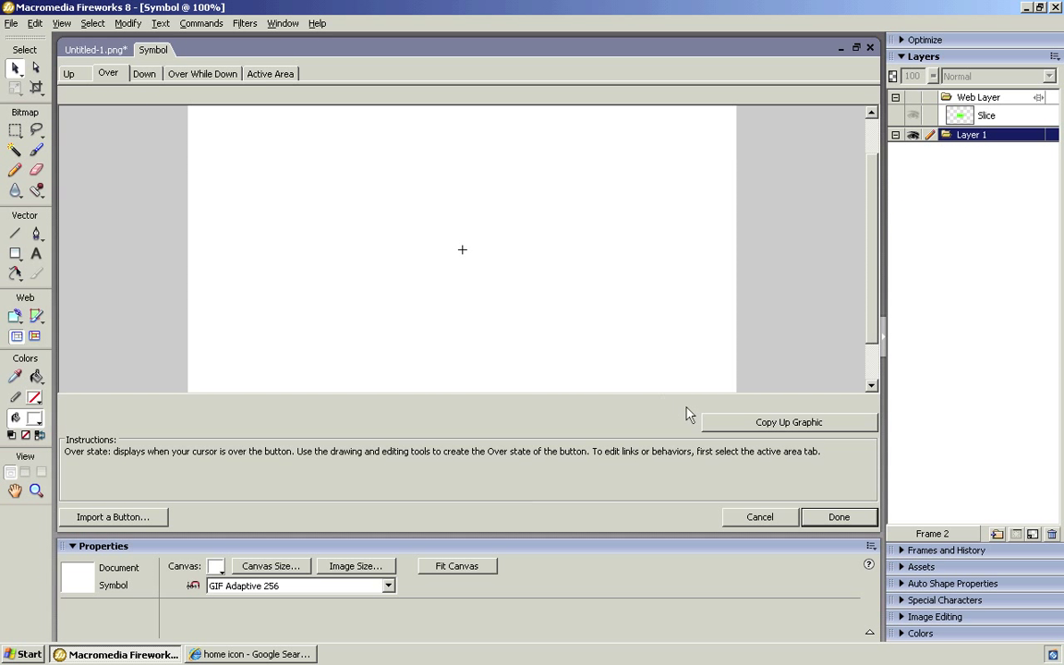
click(779, 425)
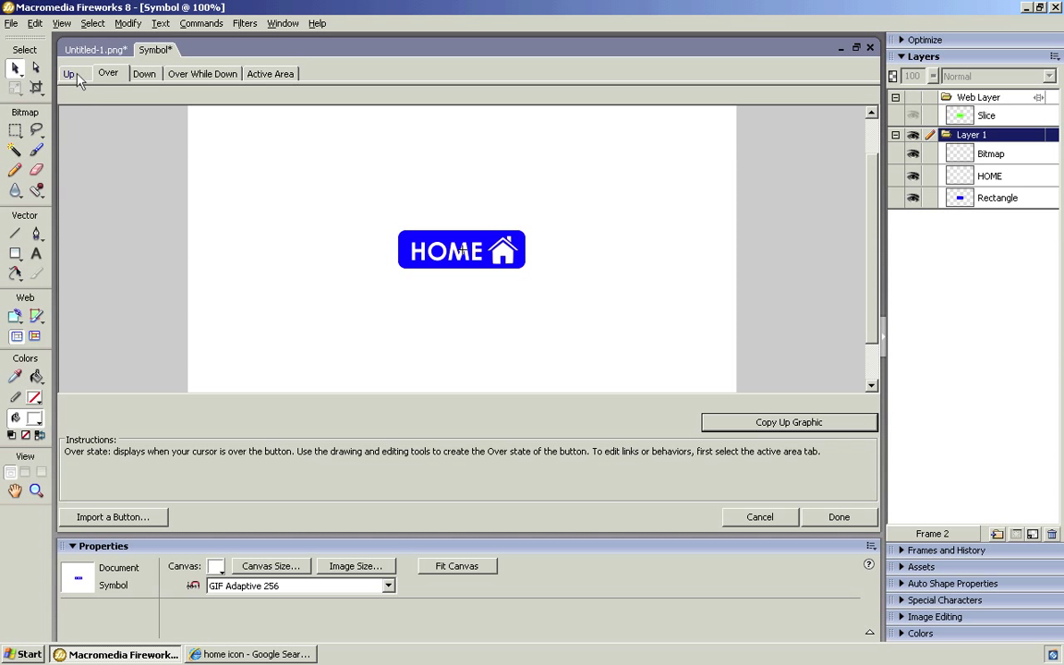
click(72, 75)
click(111, 75)
Recolour the Over-state rectangle to #0066FF and finish editing the symbol.
click(403, 264)
click(404, 263)
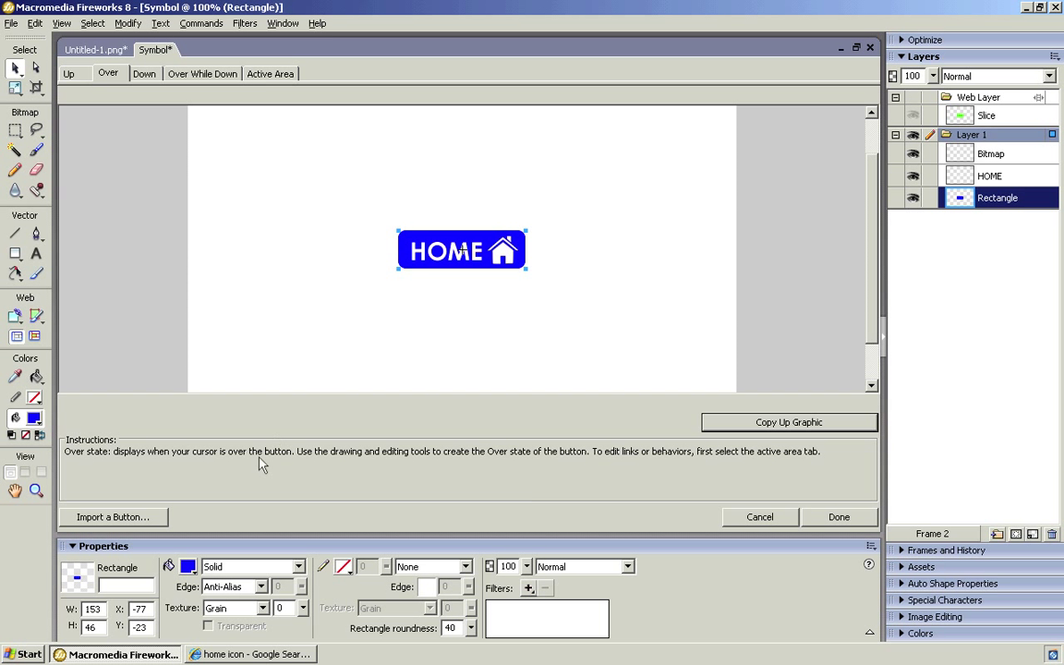
click(187, 567)
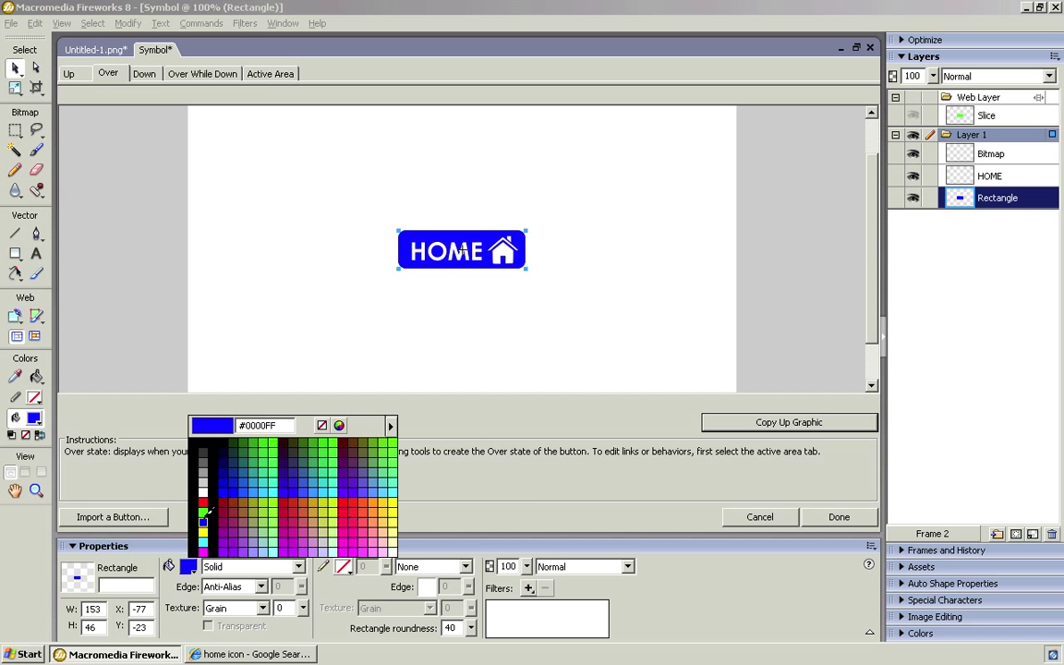
click(245, 490)
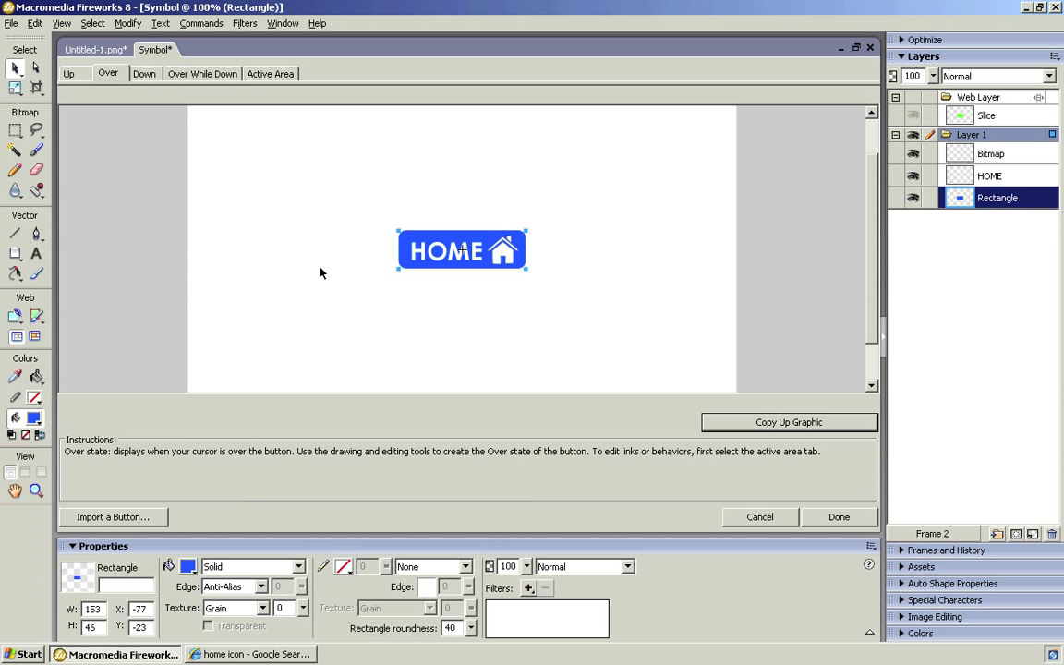
click(830, 521)
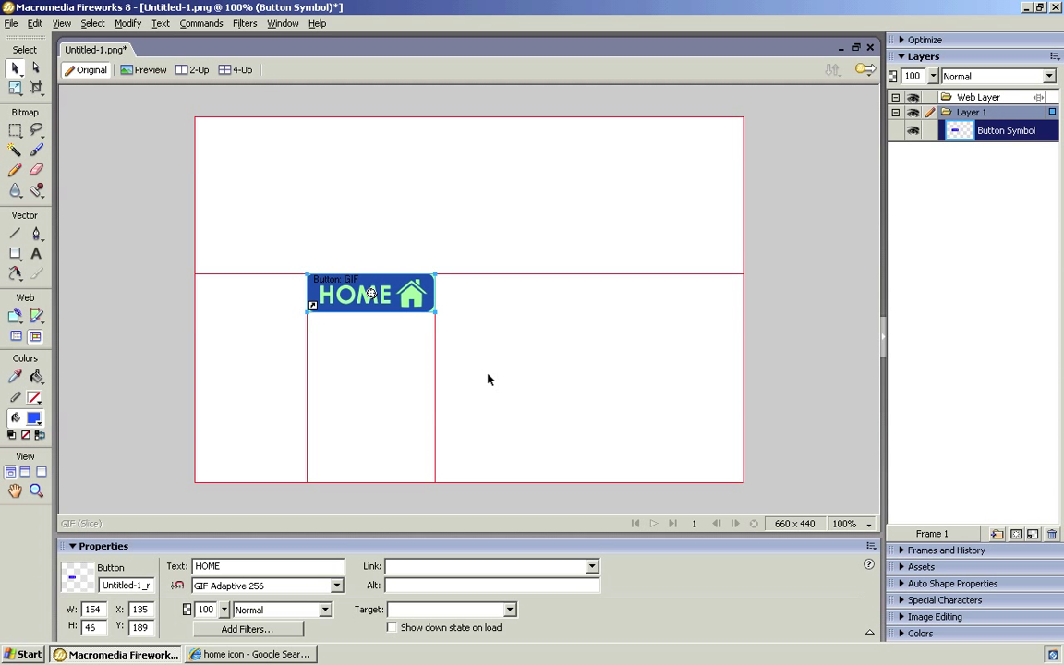
Deselect the HOME button and use Fit Canvas to trim the document to 154 × 46.
click(489, 378)
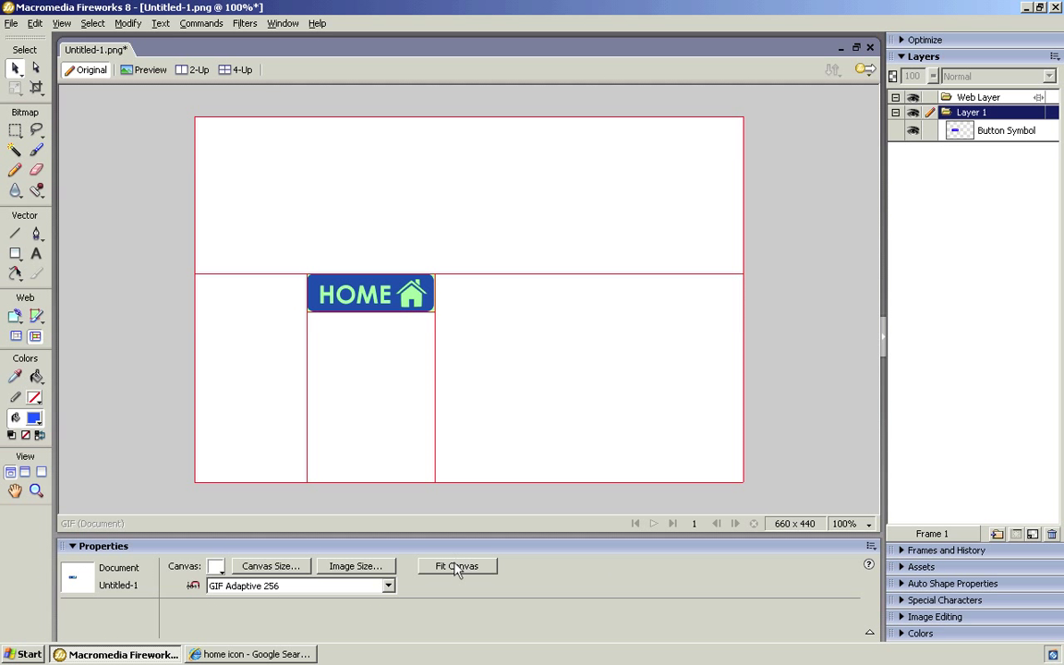
click(355, 293)
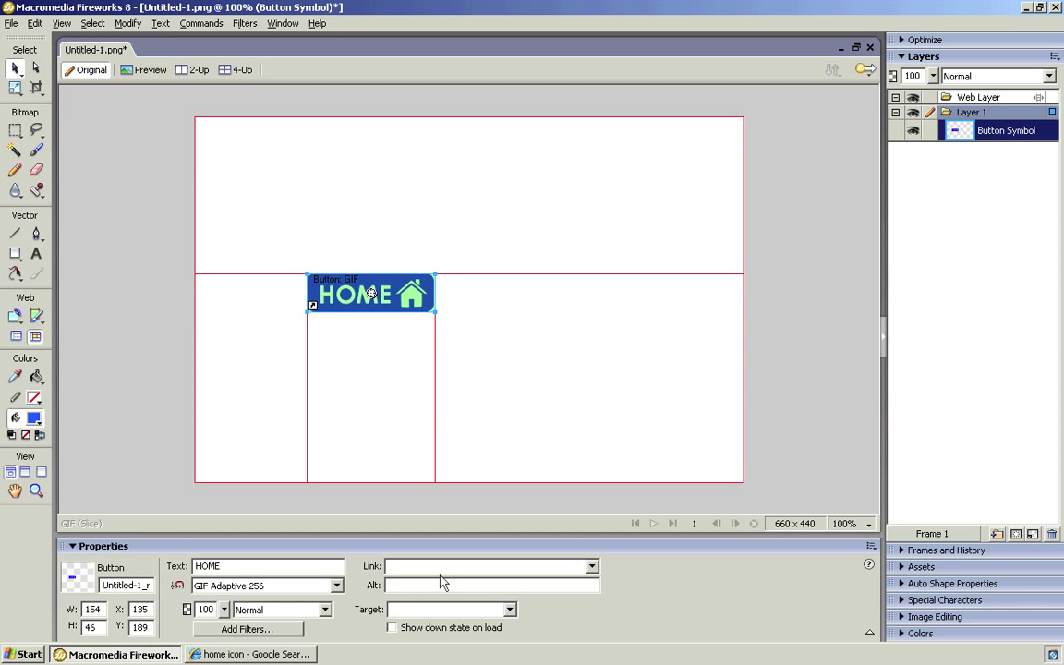
click(836, 424)
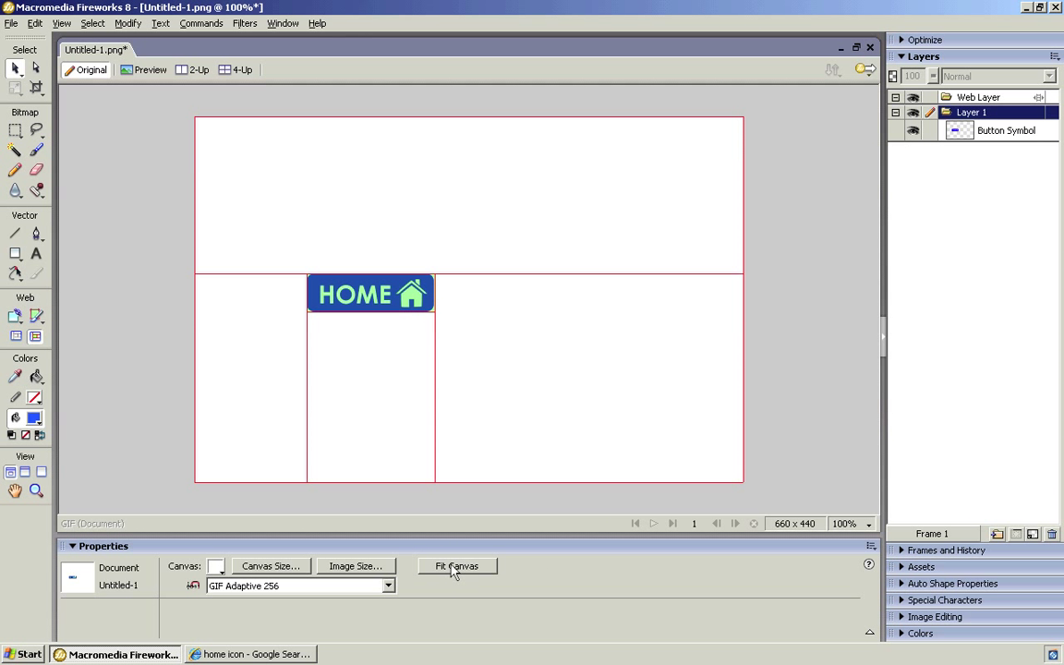
click(388, 306)
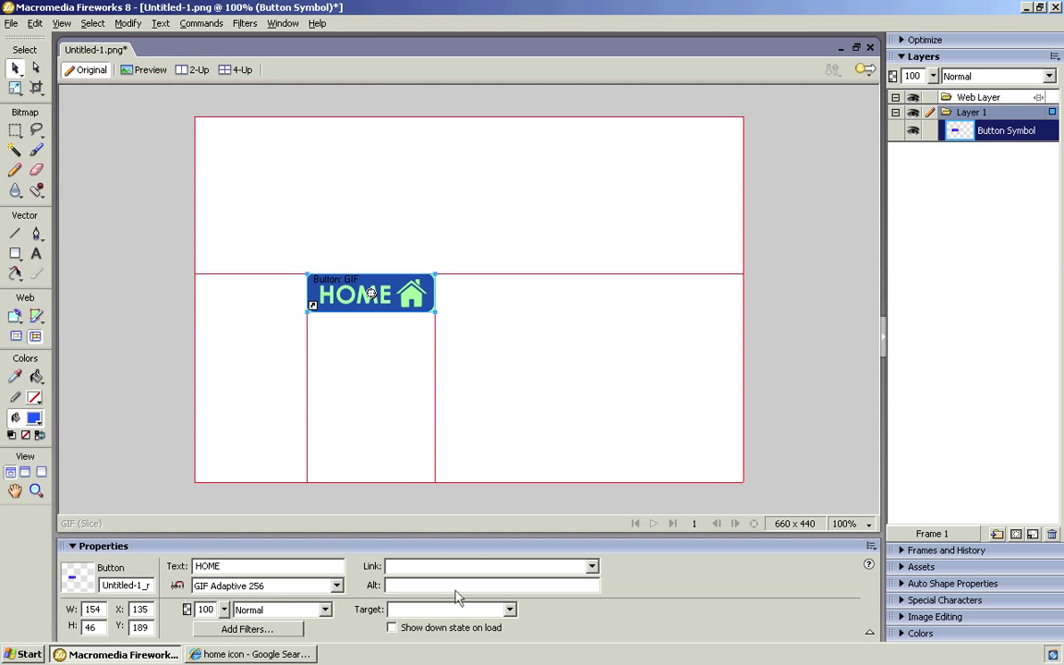
click(836, 395)
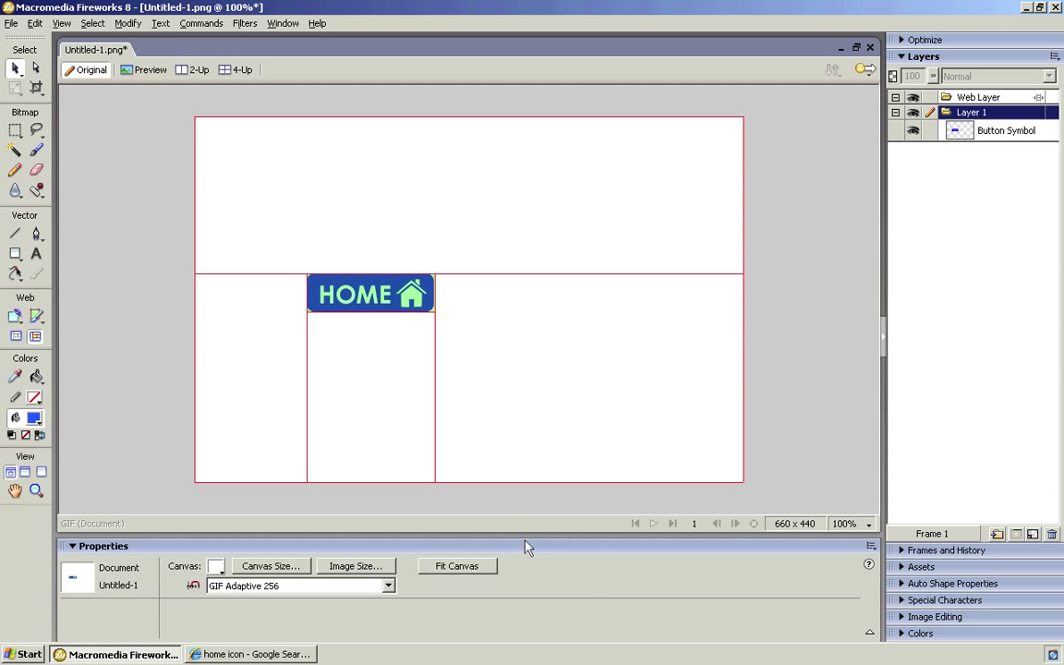
click(472, 565)
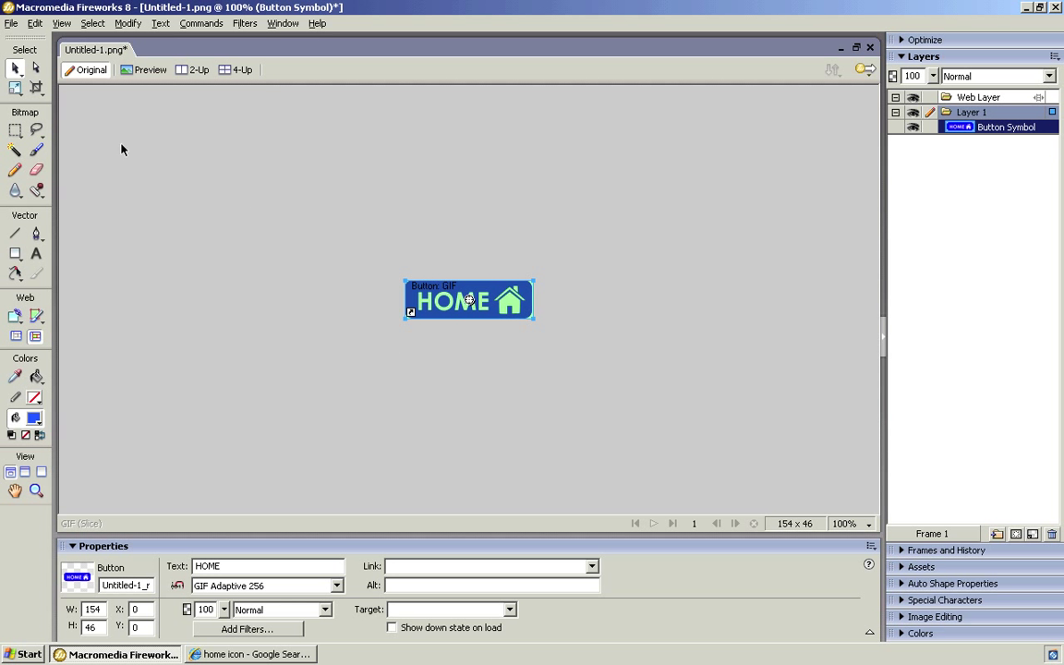
Save the document as home_btn.png in Year 10 - Creative iMedia > Unit 211 > website.
click(11, 24)
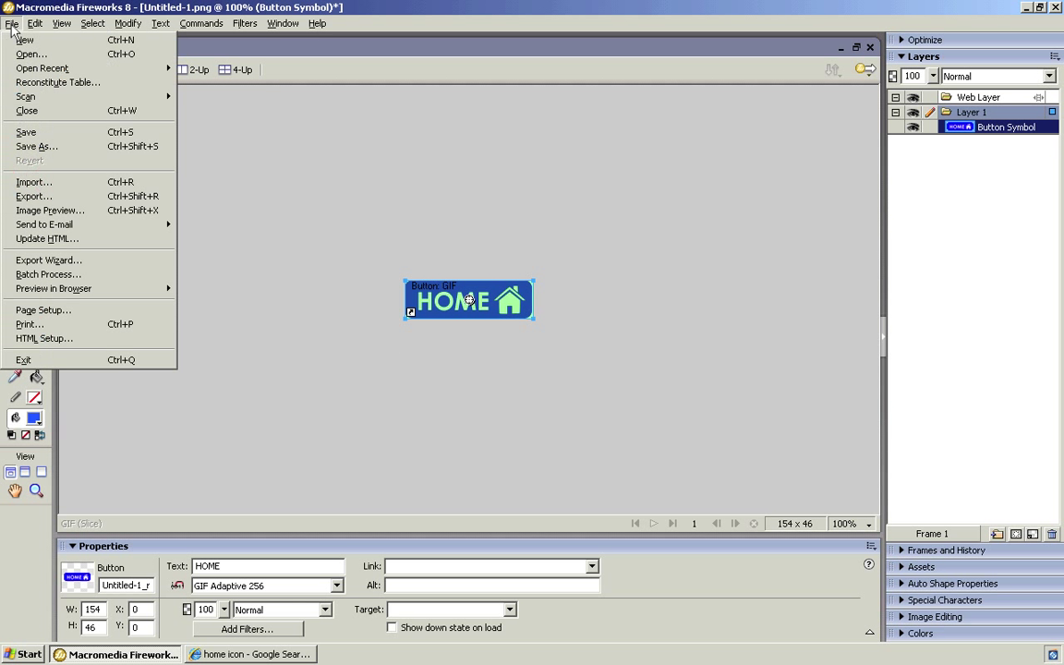
click(28, 131)
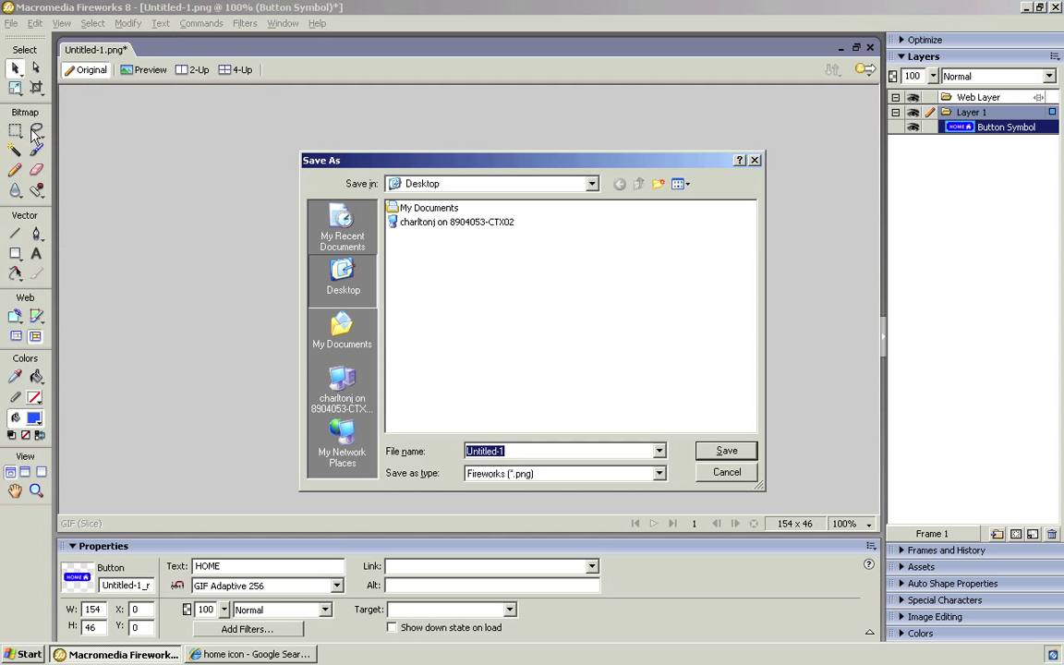
double_click(425, 224)
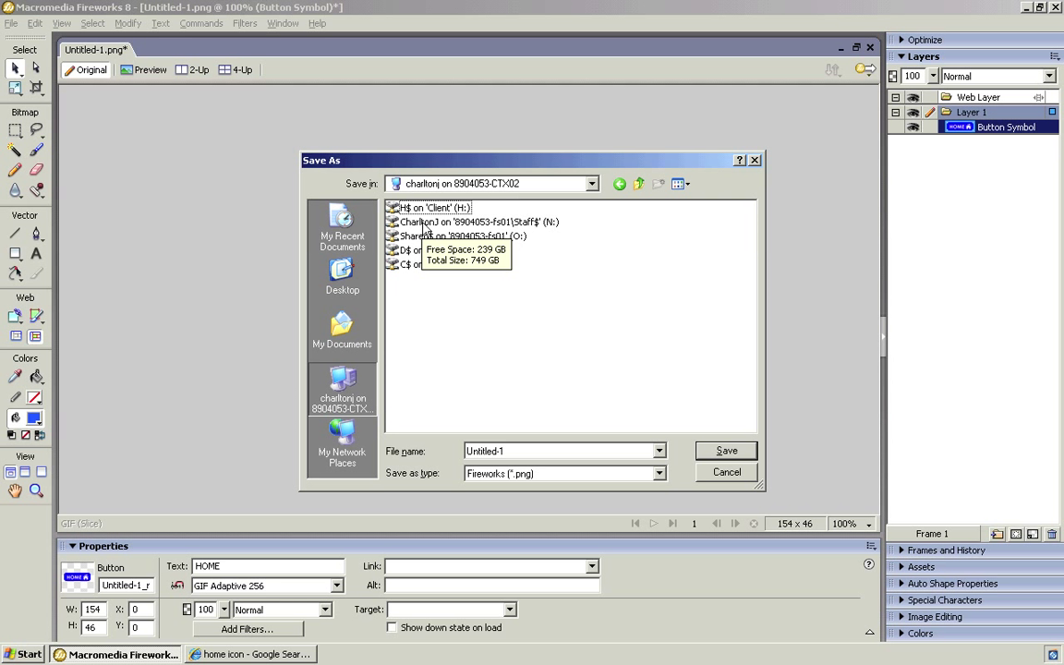
double_click(425, 225)
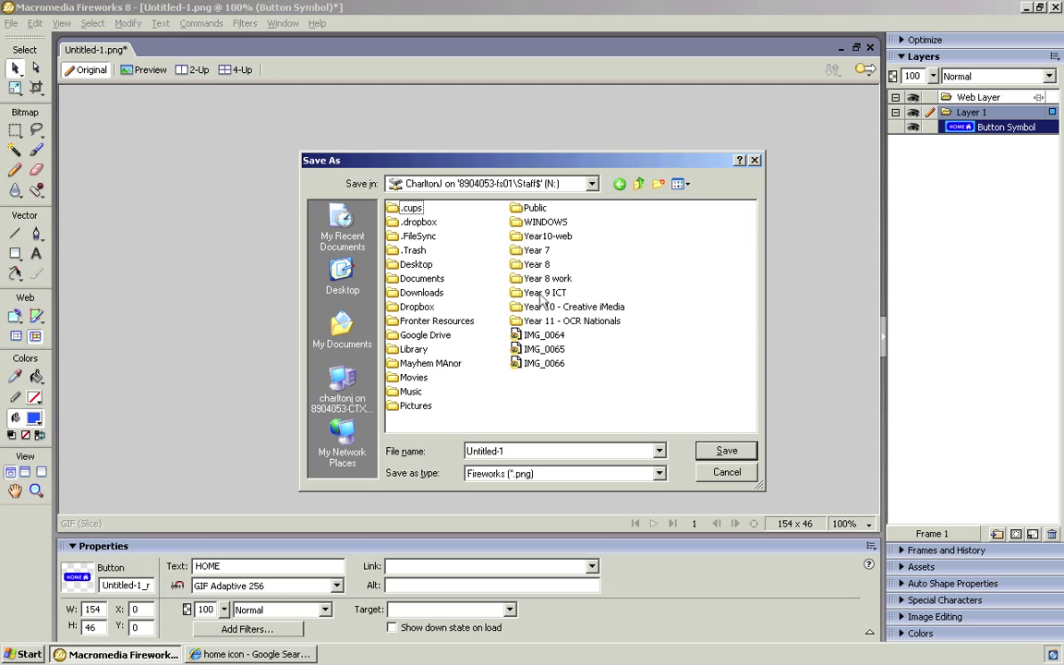
double_click(545, 306)
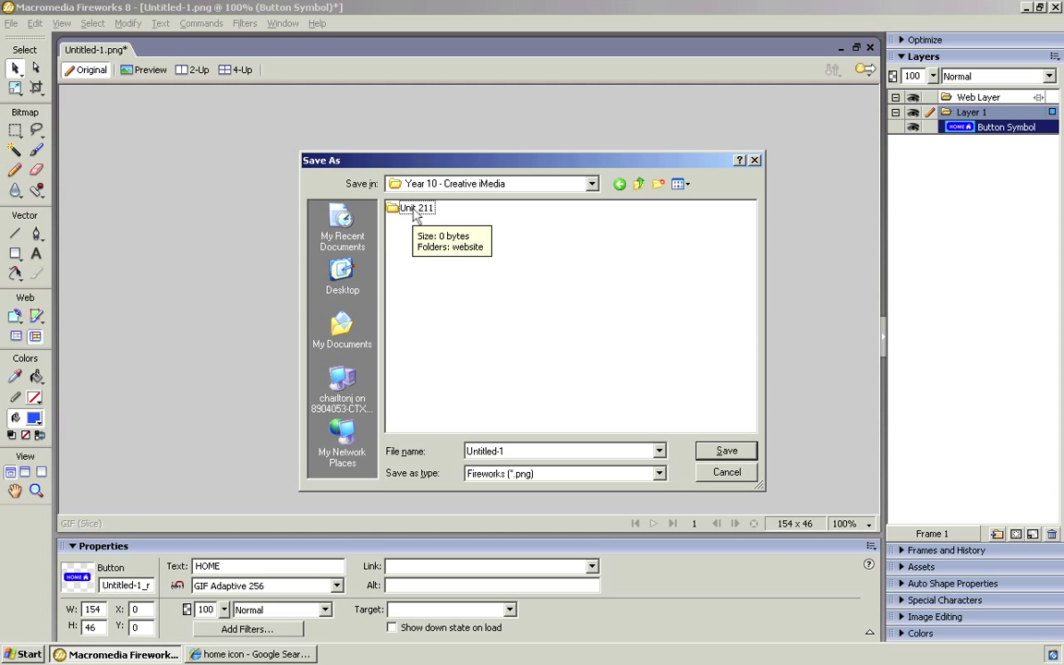
double_click(417, 213)
double_click(414, 211)
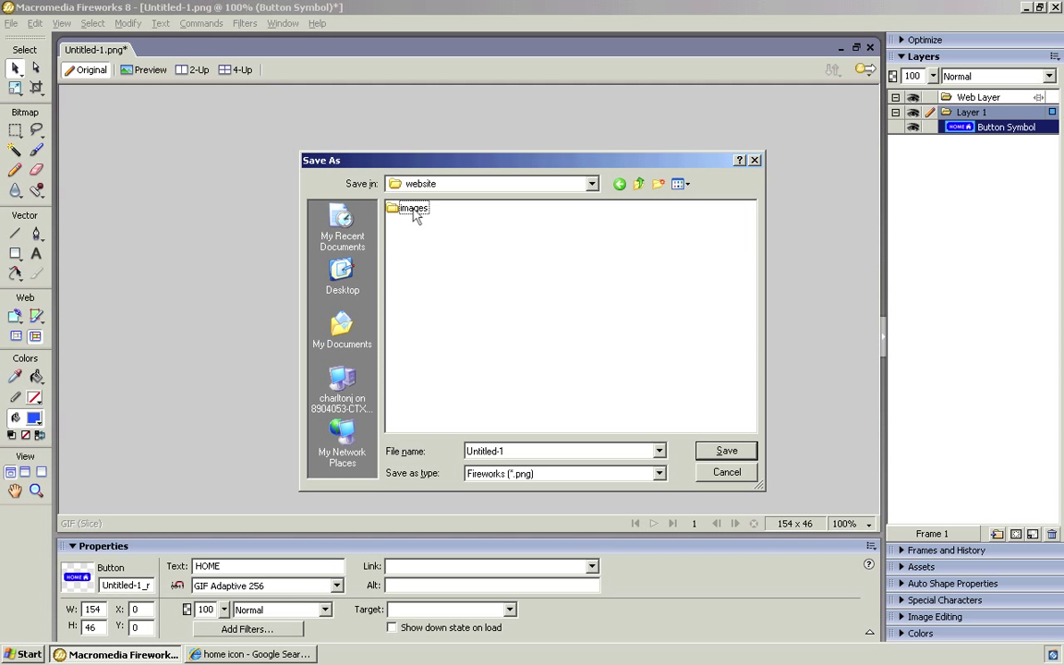
double_click(510, 450)
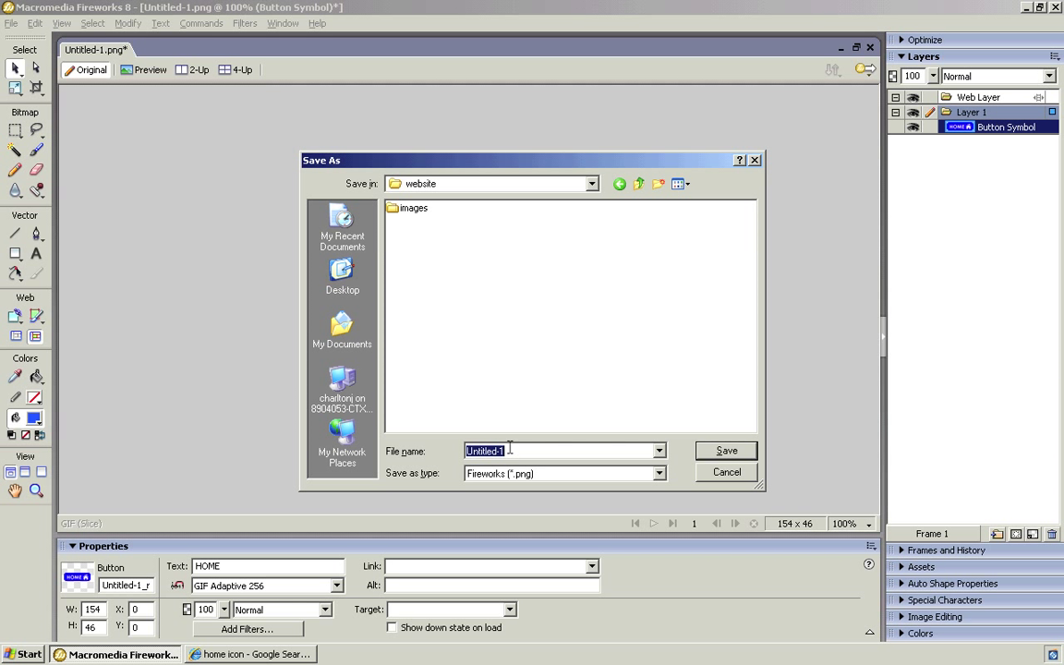
text(home_btn)
click(726, 451)
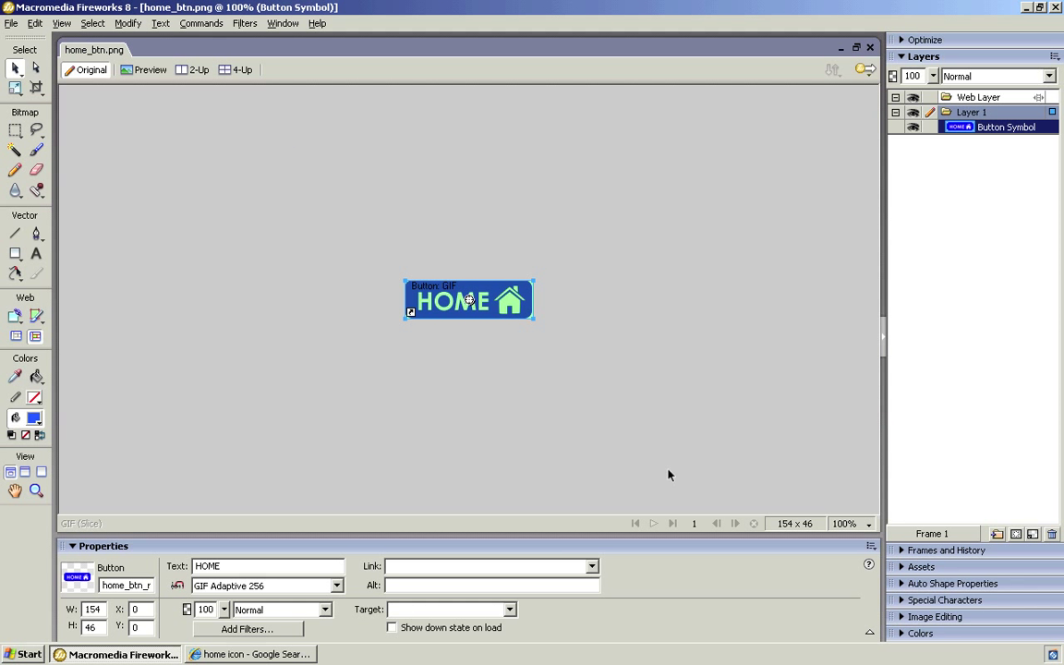
Preview the HOME button in Internet Explorer via Preview in iexplore.exe and bring the browser forward.
click(432, 398)
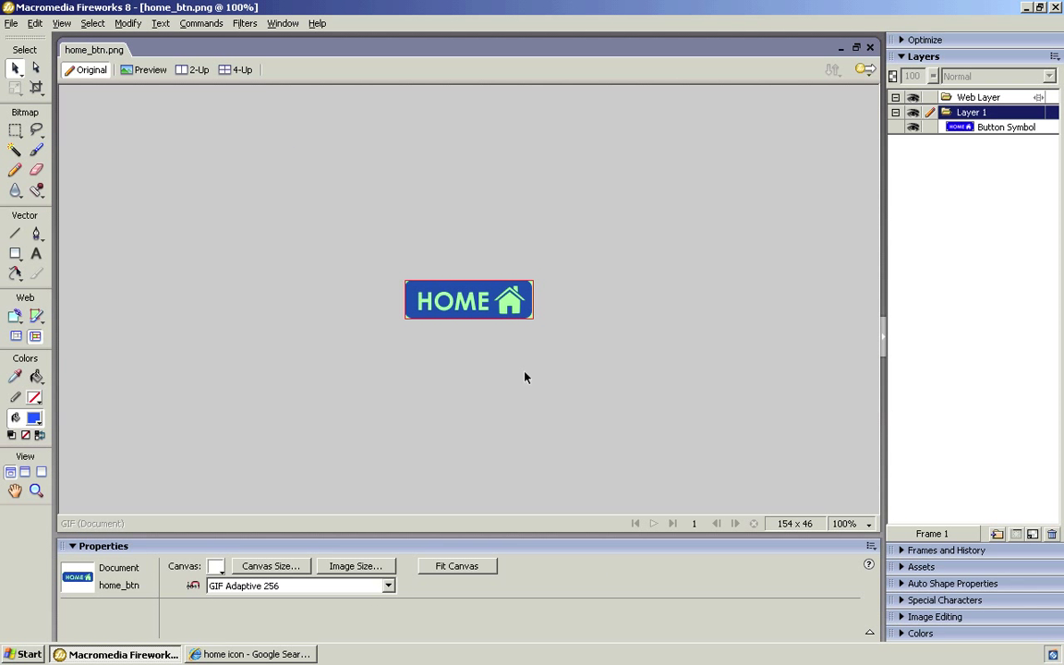
click(11, 24)
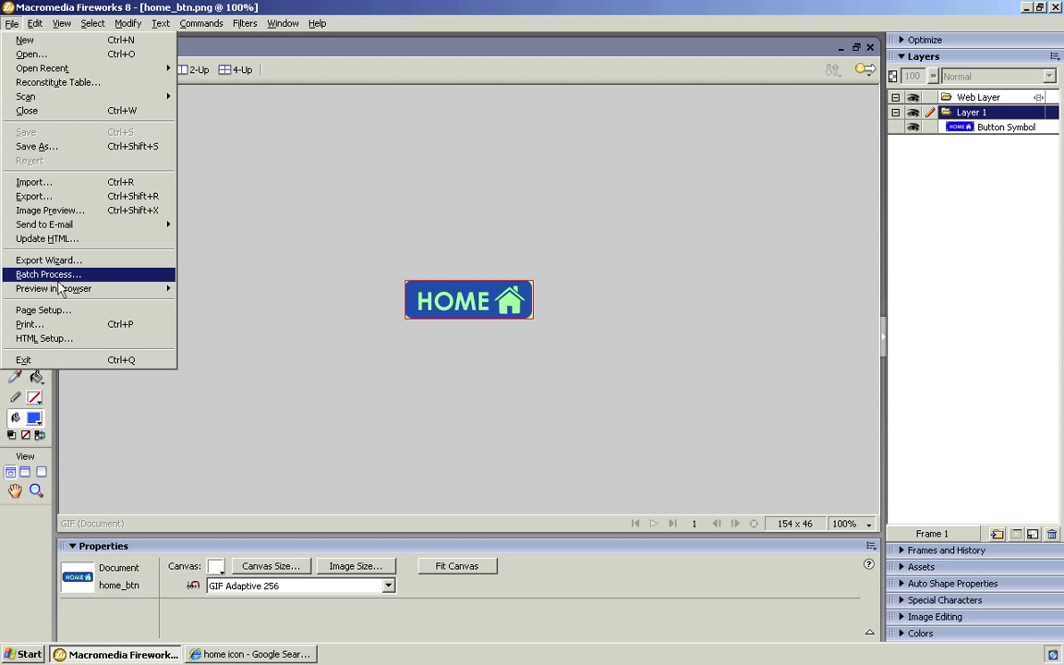
mouse_move(155, 289)
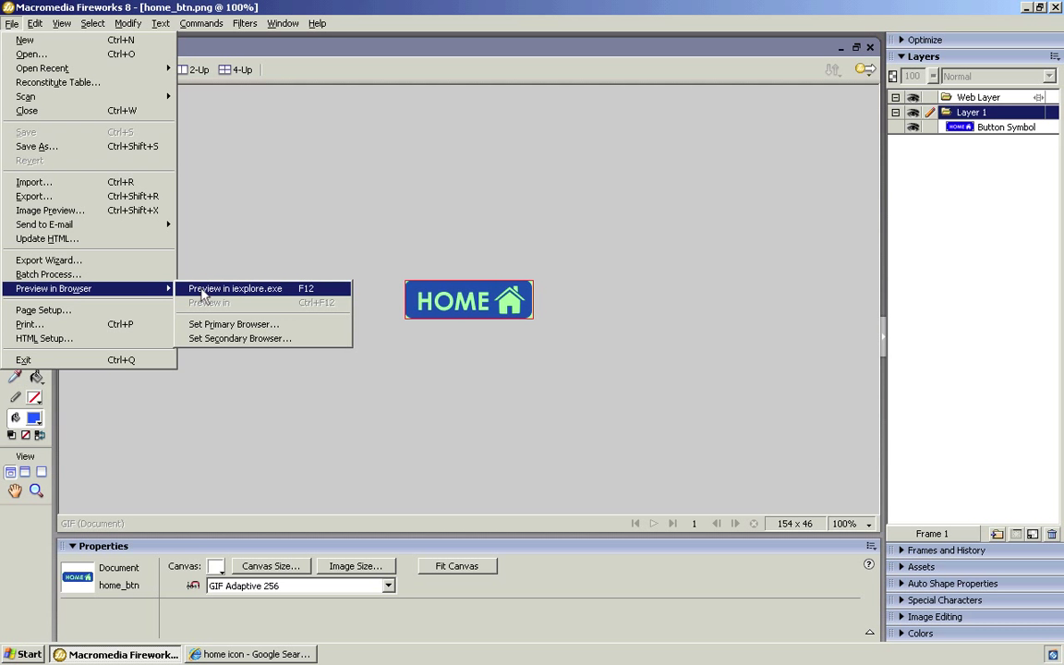
click(226, 420)
click(231, 655)
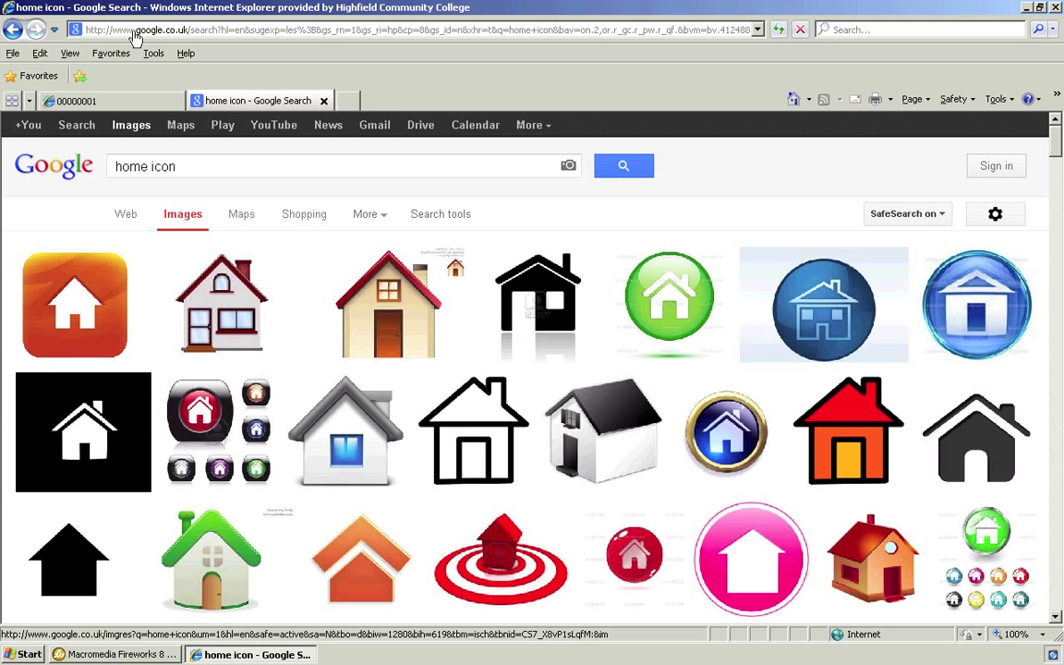
Reload the 00000001 button preview tab, then close it and Internet Explorer.
click(119, 104)
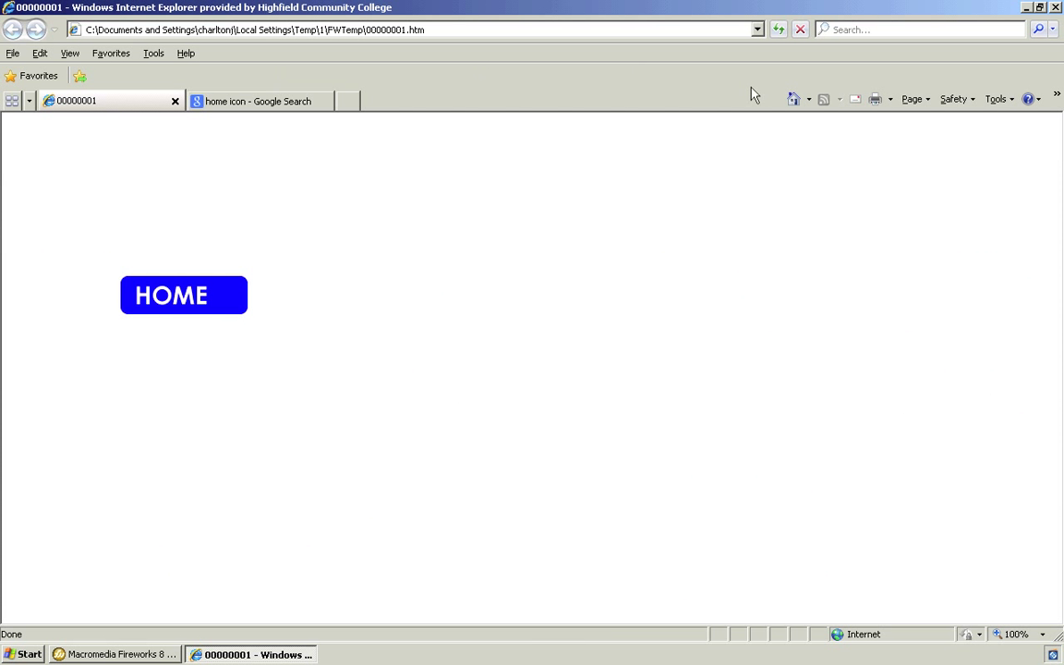
click(782, 33)
click(174, 102)
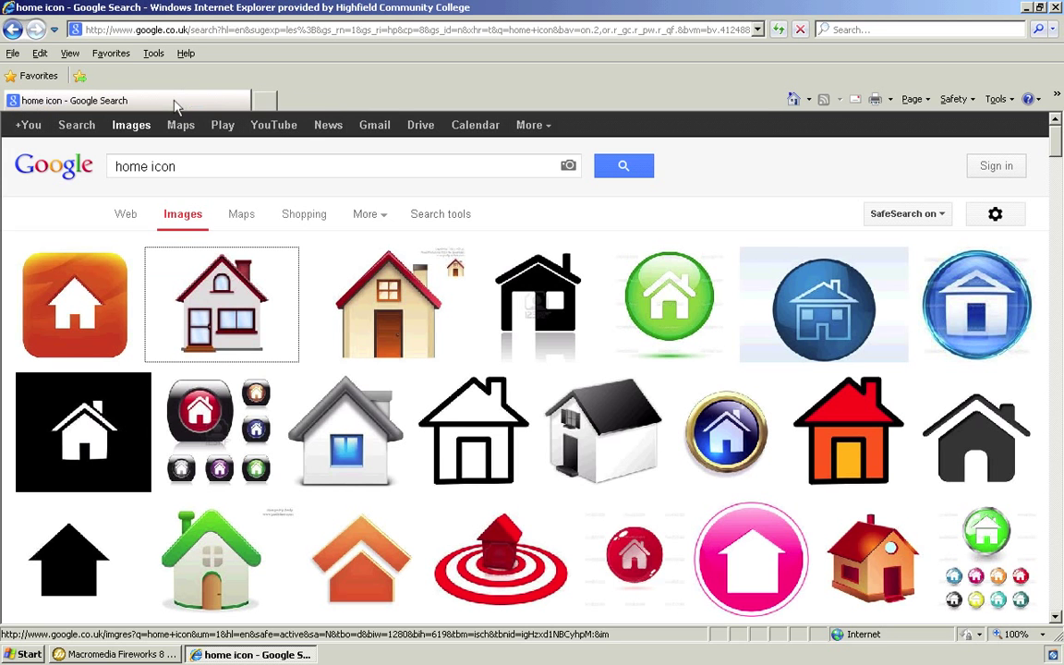
click(1056, 7)
click(11, 23)
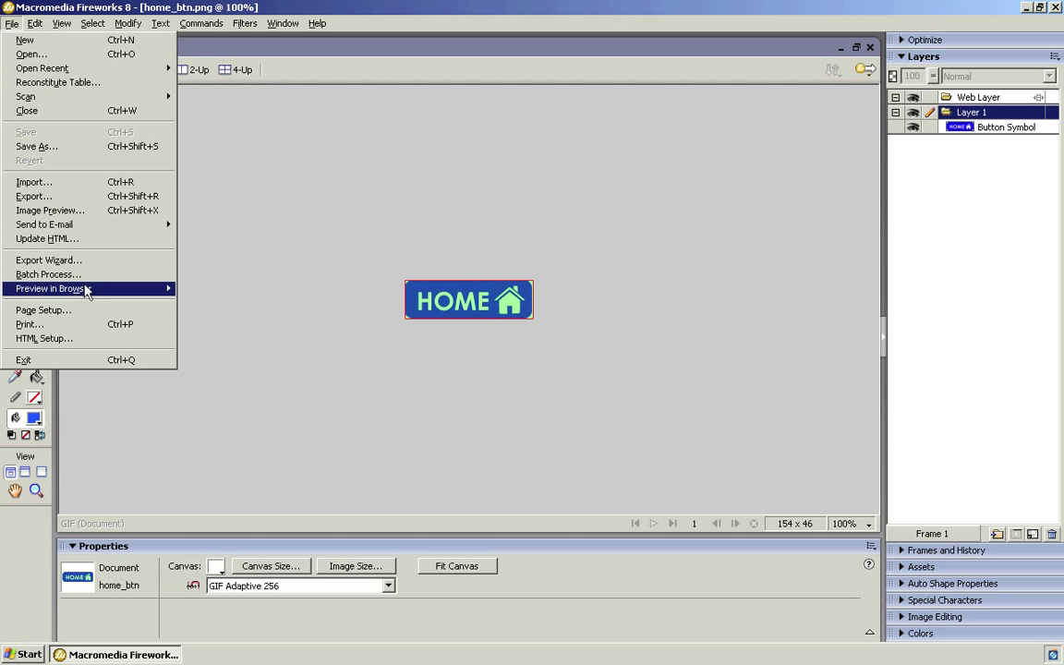
Preview the HOME button in iexplore.exe, checking its lighter blue rollover, then close the browser.
mouse_move(83, 289)
click(202, 289)
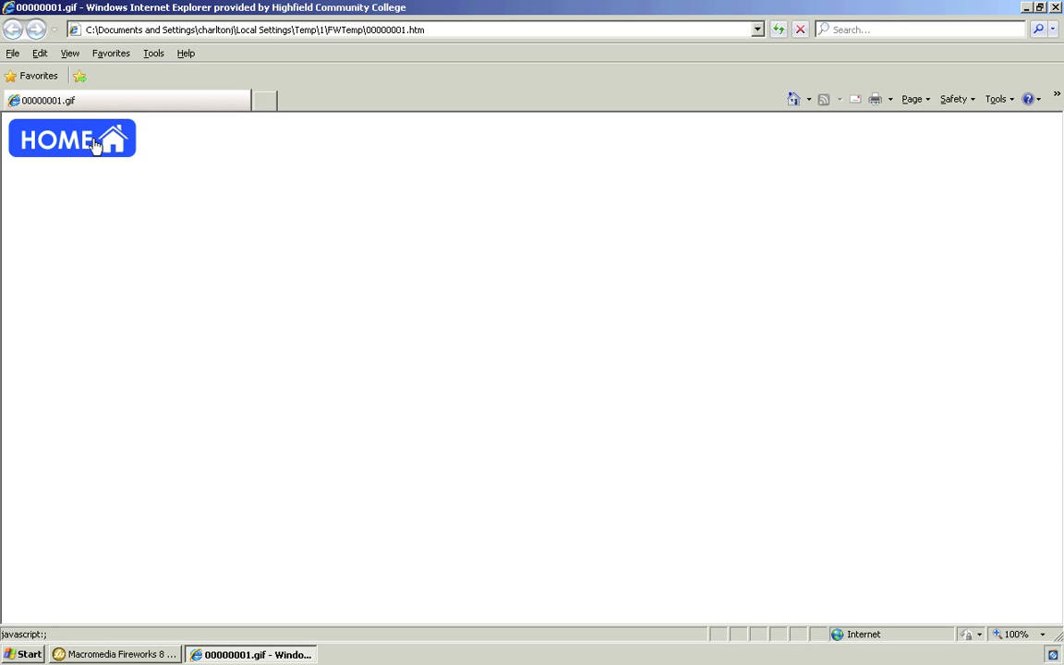
key(alt+F4)
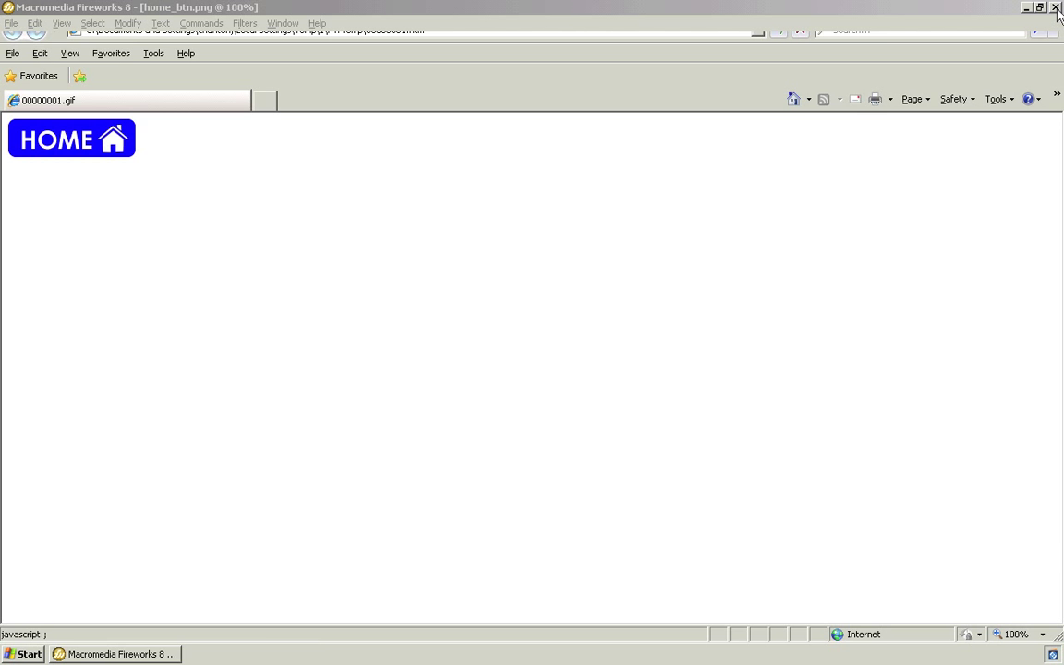